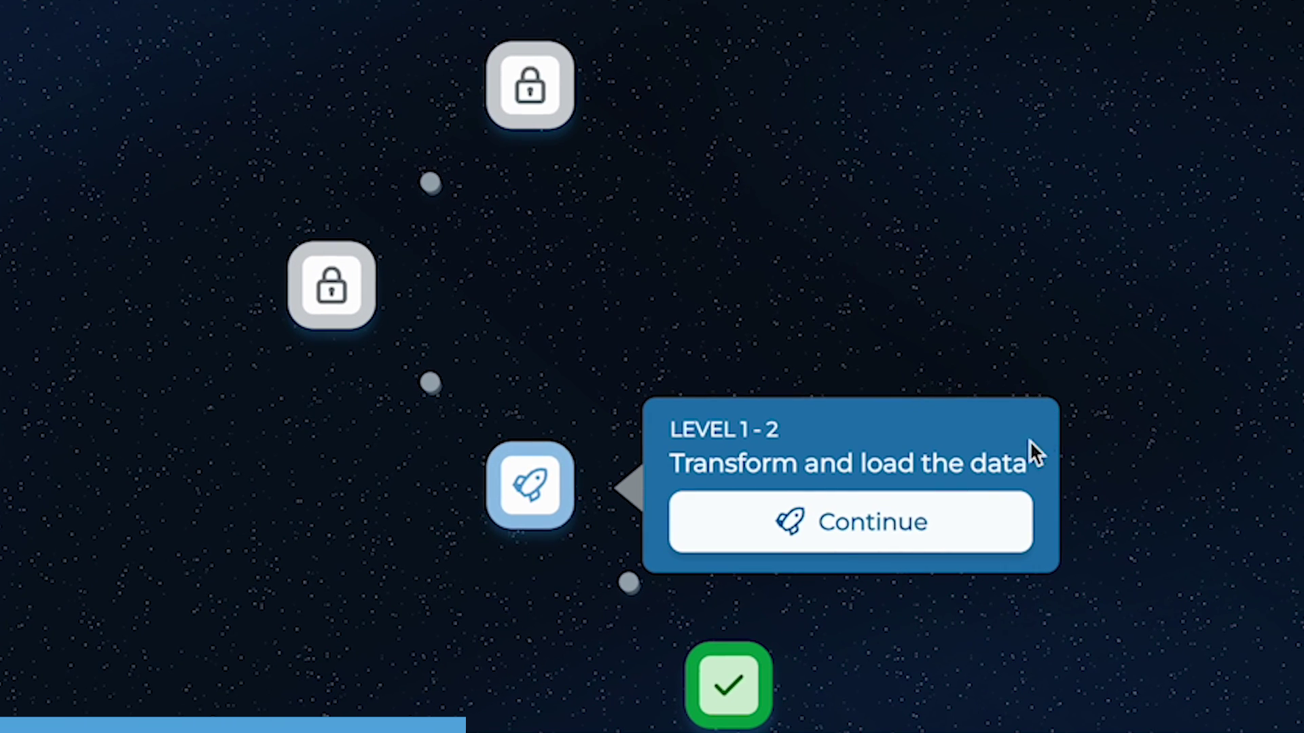
Step: Answer CertXP Question 6 with 'filter data dynamically based on their specifications'
click(984, 516)
click(1130, 347)
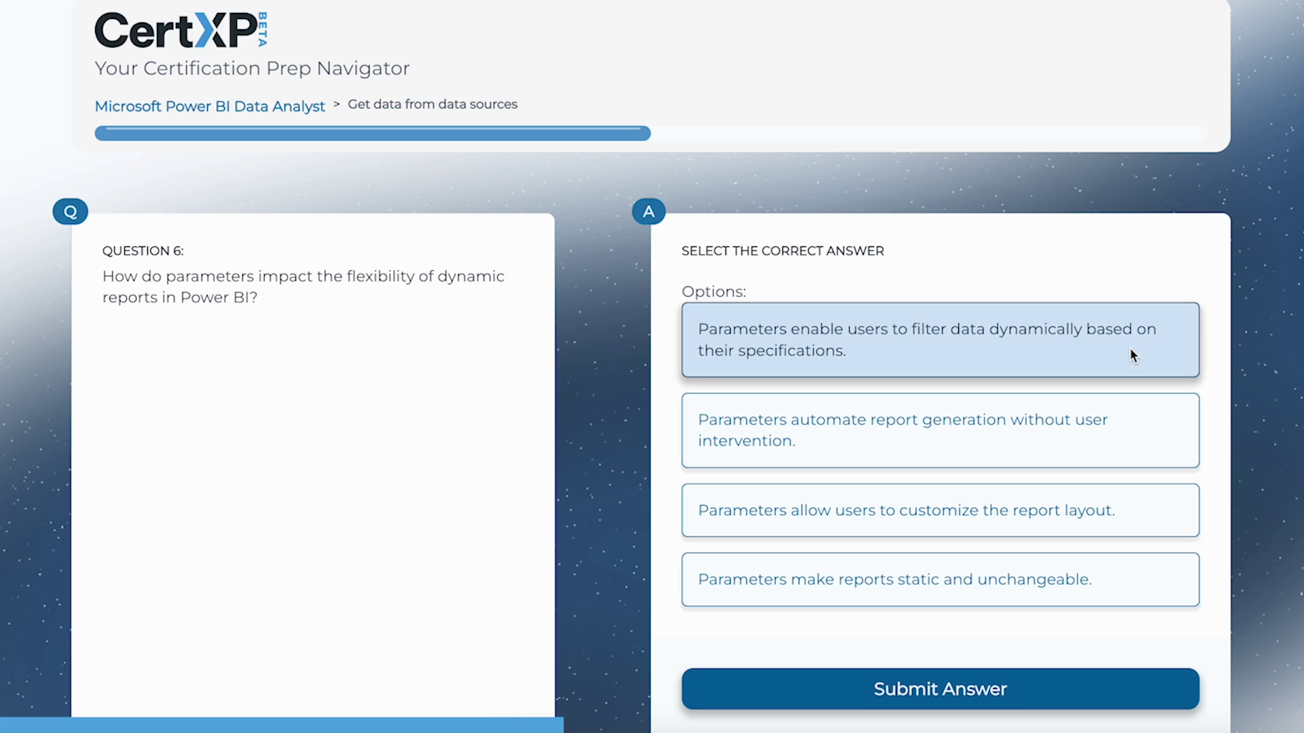
click(1085, 693)
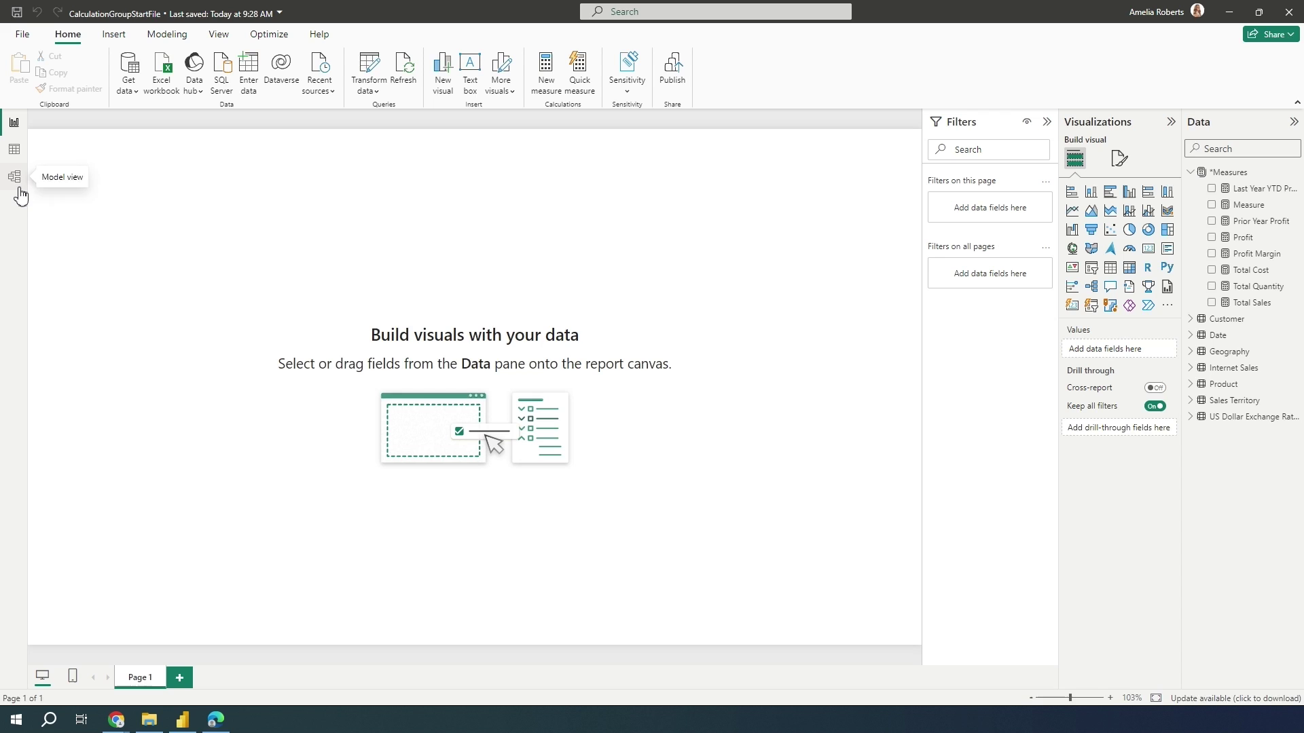
Step: Switch to Model view to show the diagram of all the model's tables
click(18, 189)
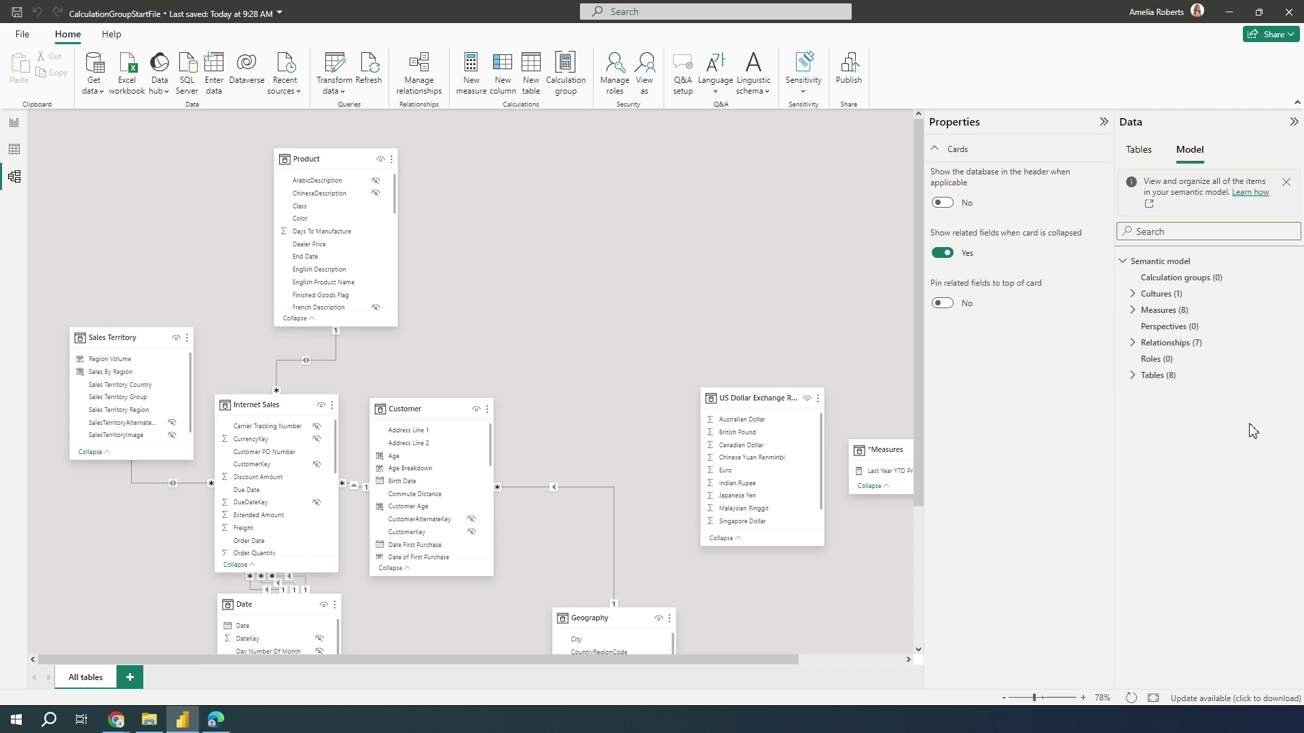
Step: Show the Precedence properties for Calculation groups in the semantic model tree
click(1141, 151)
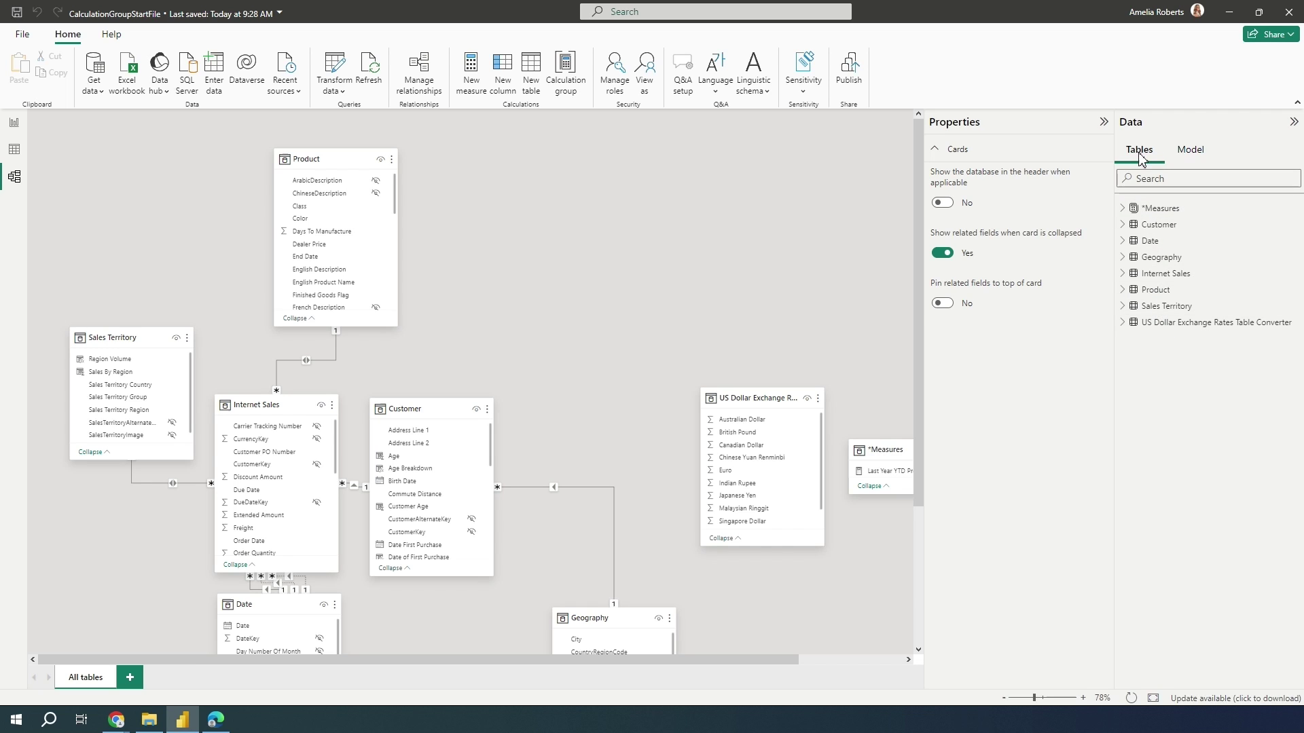
click(1196, 154)
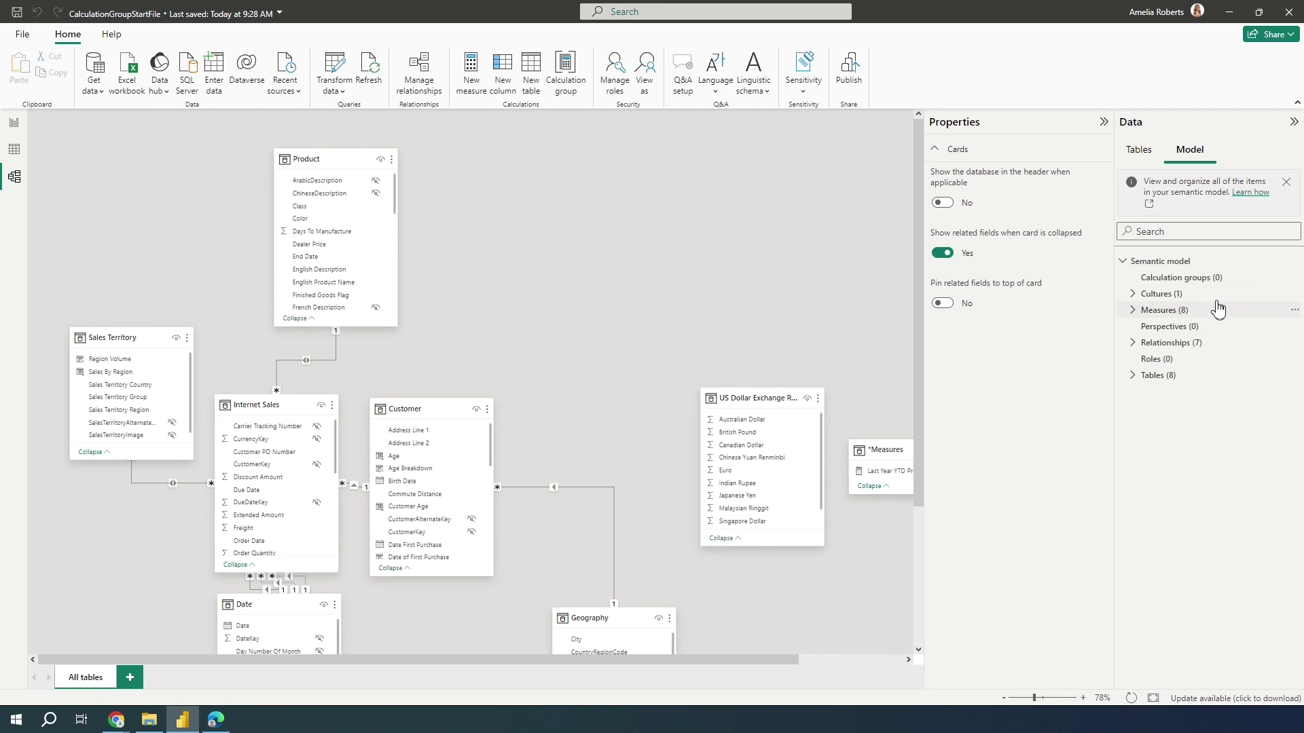
click(1210, 288)
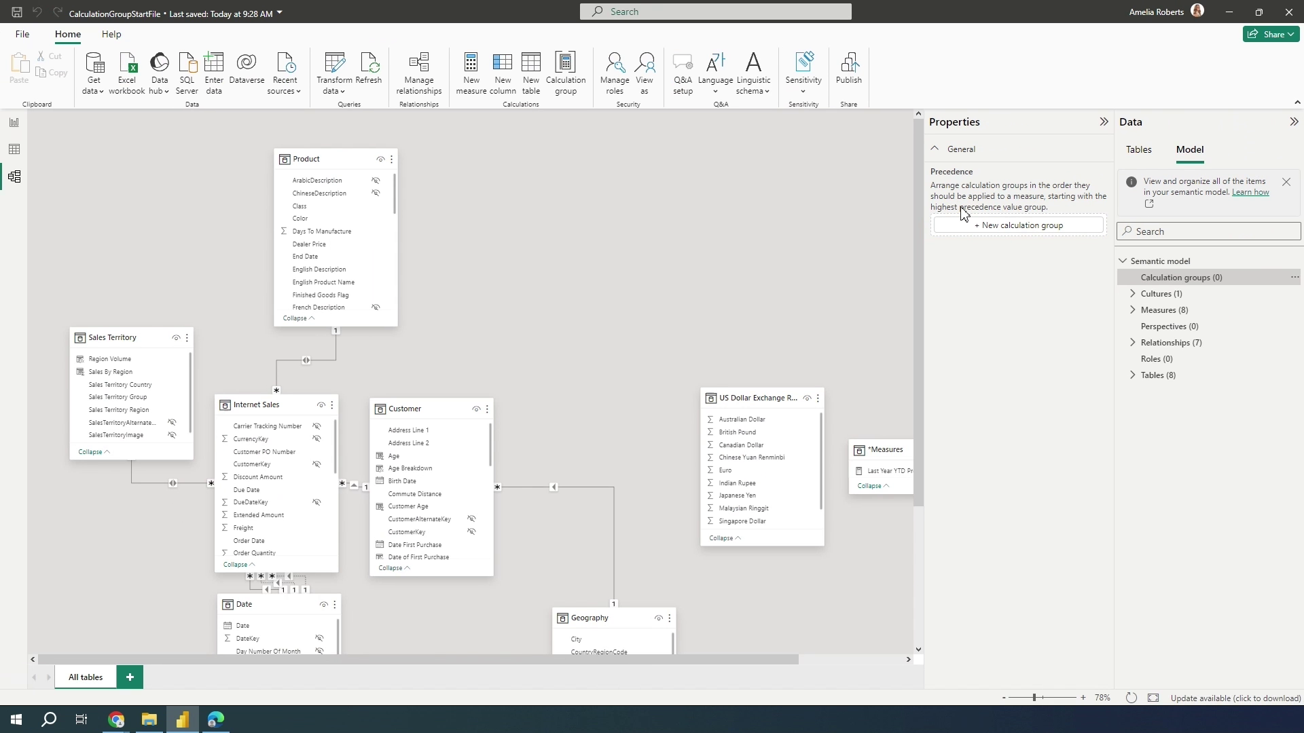
Step: Create a new calculation group, accepting that implicit measures will be discouraged
click(1017, 227)
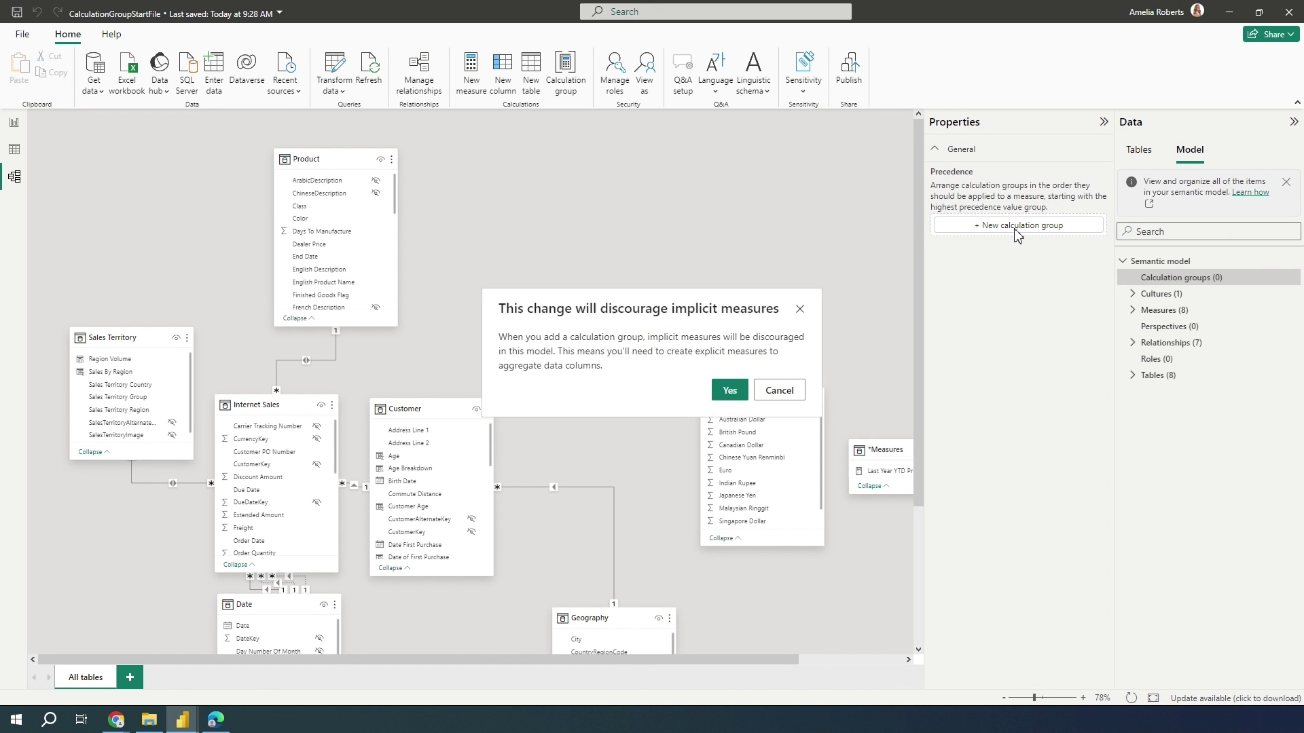
click(725, 396)
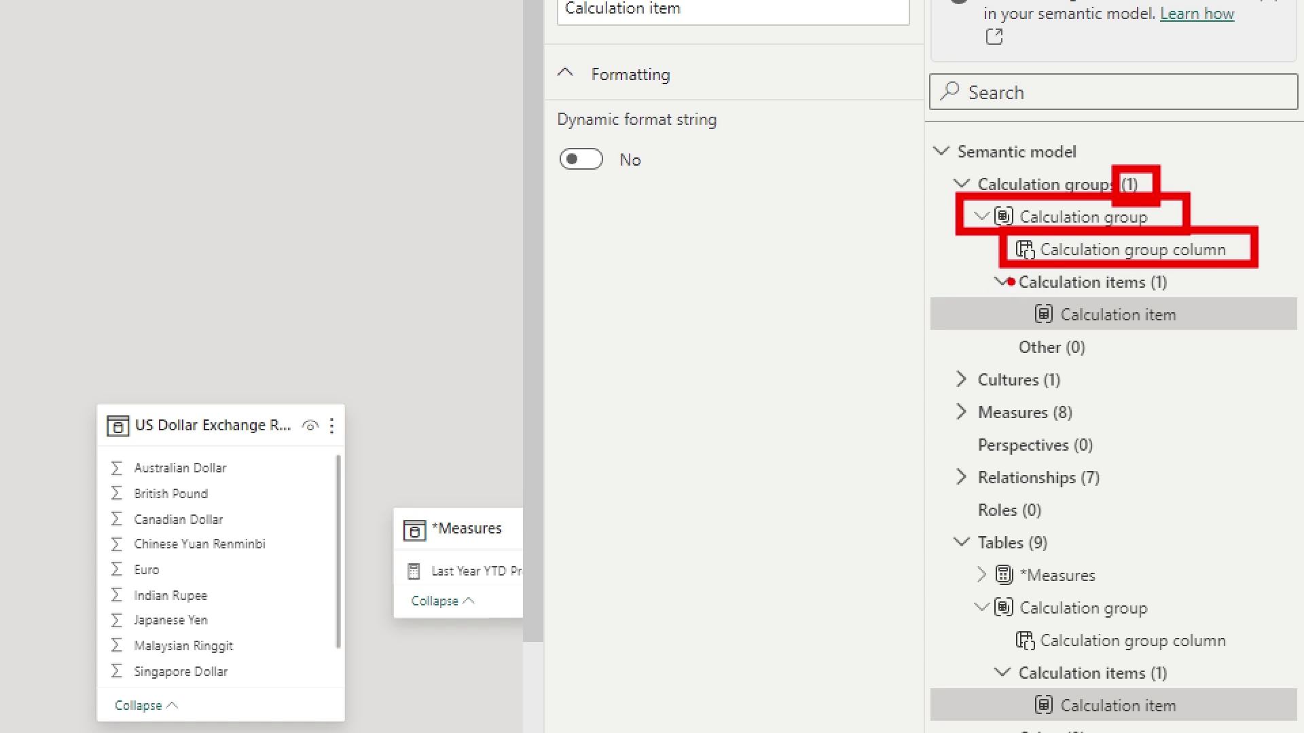
drag(1010, 273, 1271, 333)
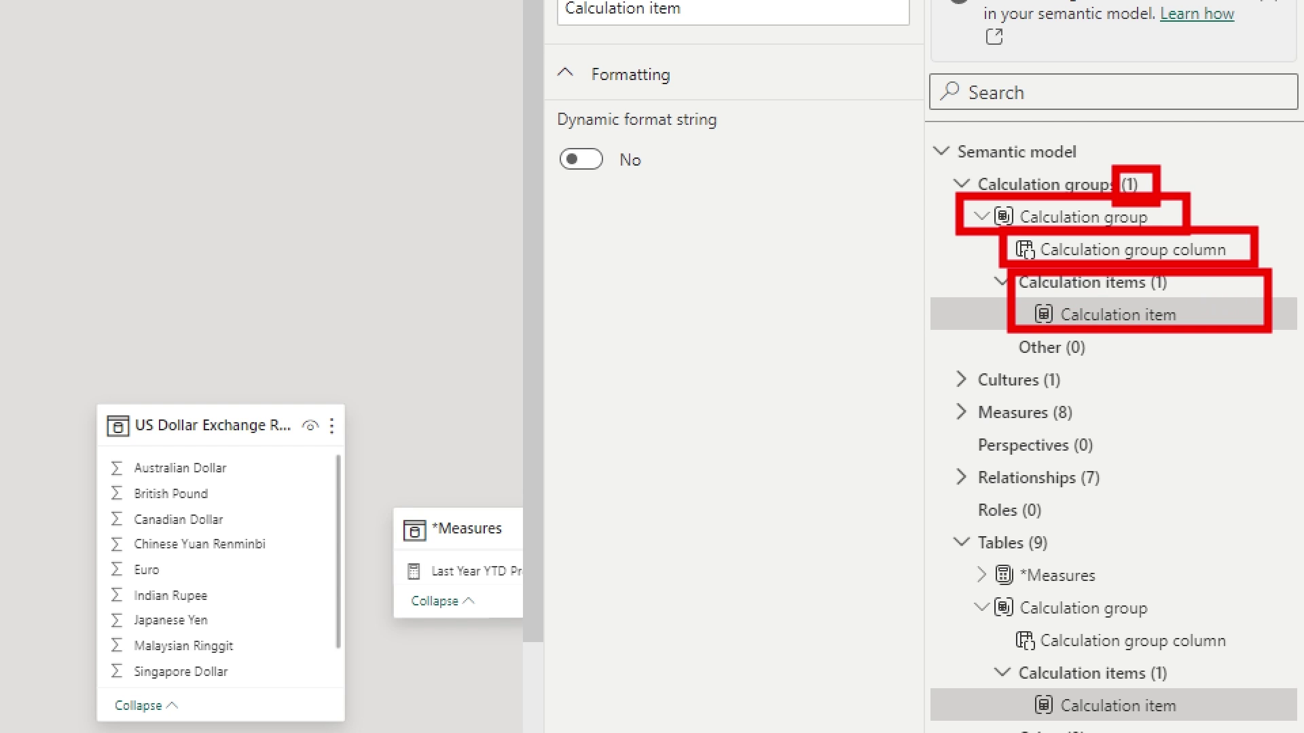
key(Escape)
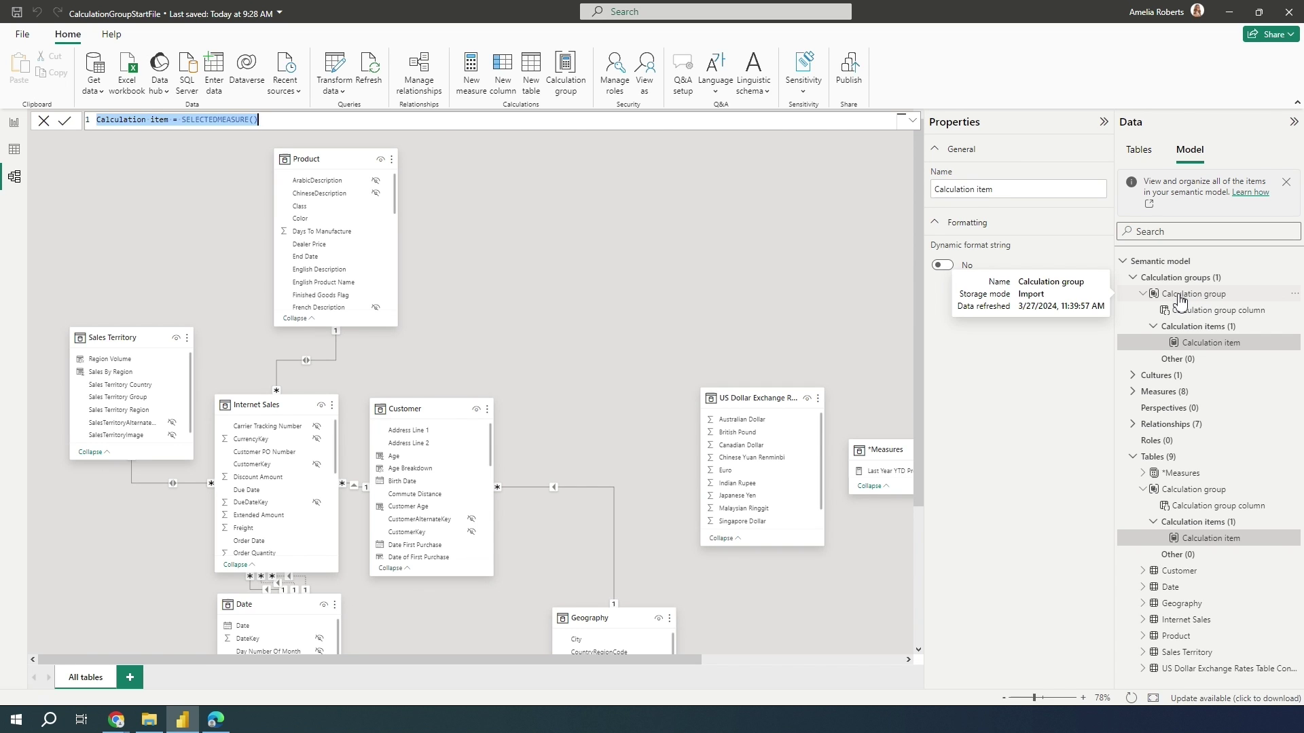
Step: Rename the calculation group to 'Summary Stats'
double_click(1179, 295)
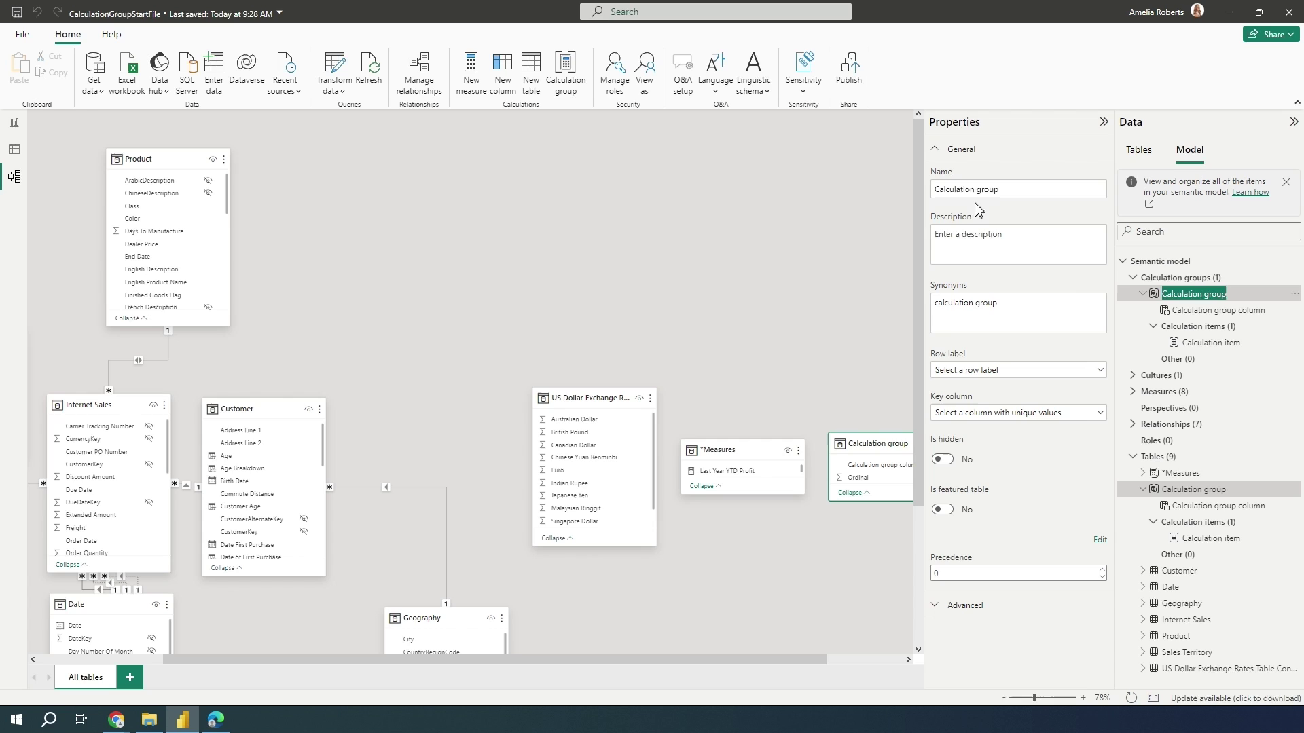
drag(1008, 188, 933, 190)
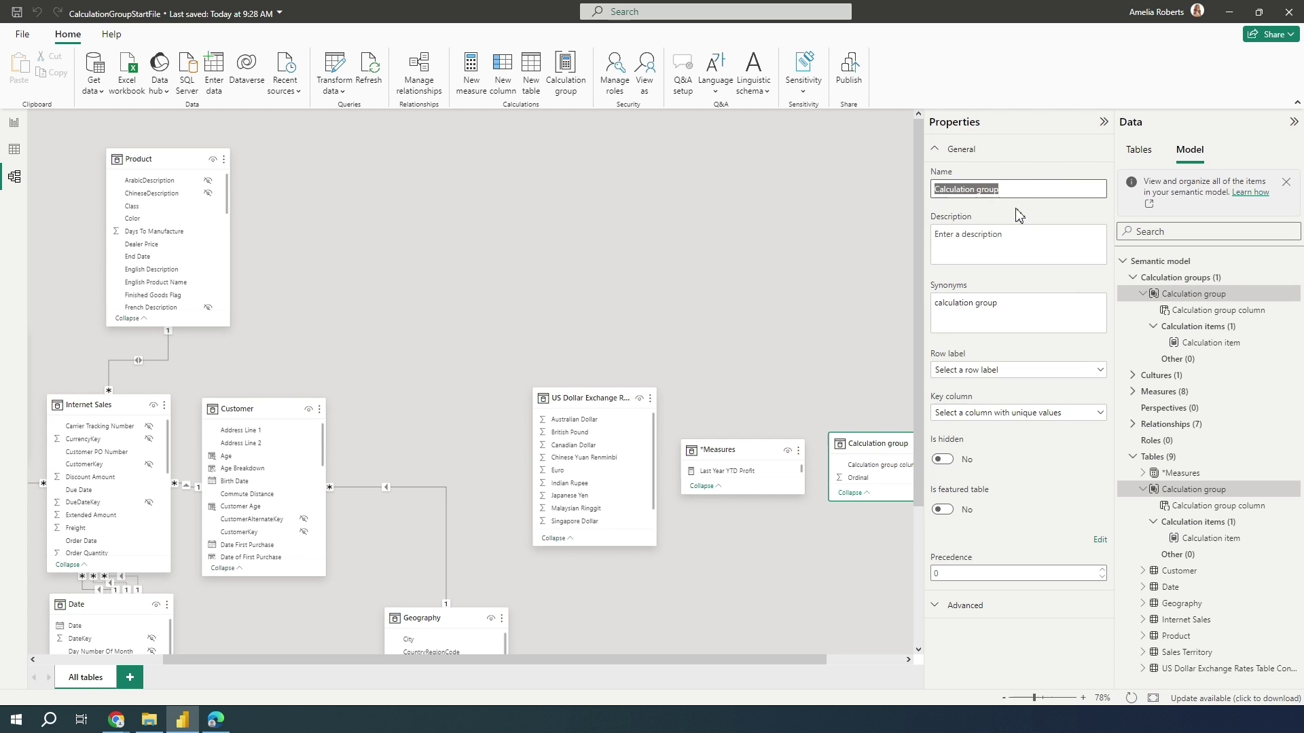
text(Summary Stats)
key(Return)
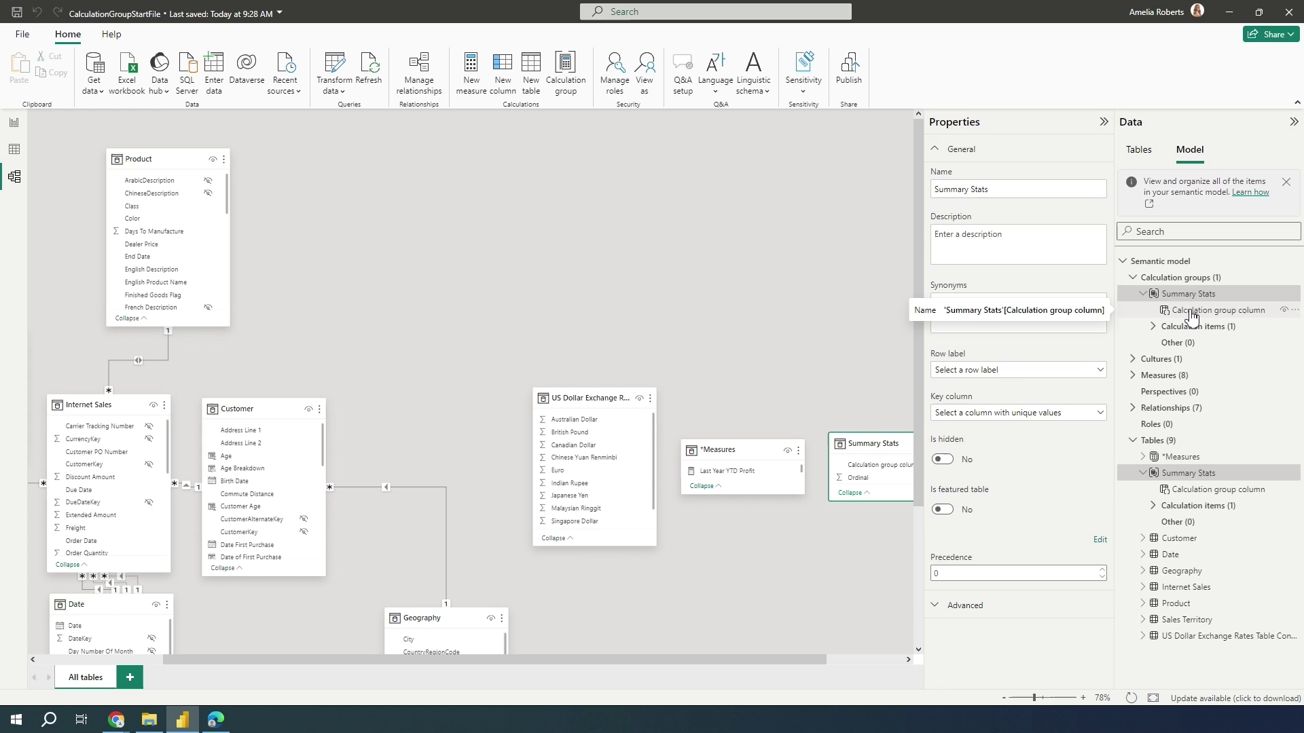
Step: Rename the calculation group's column to 'Aggregation'
click(1186, 314)
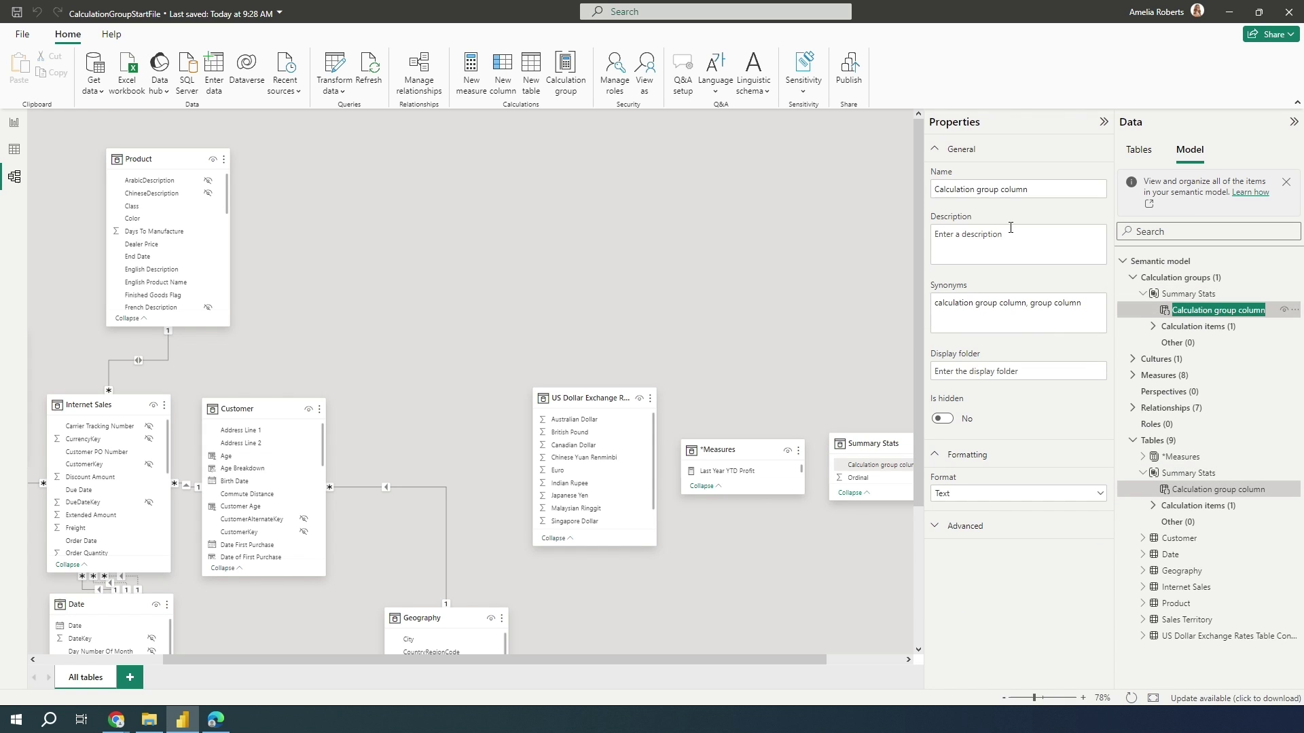
click(1043, 190)
drag(1043, 189, 923, 190)
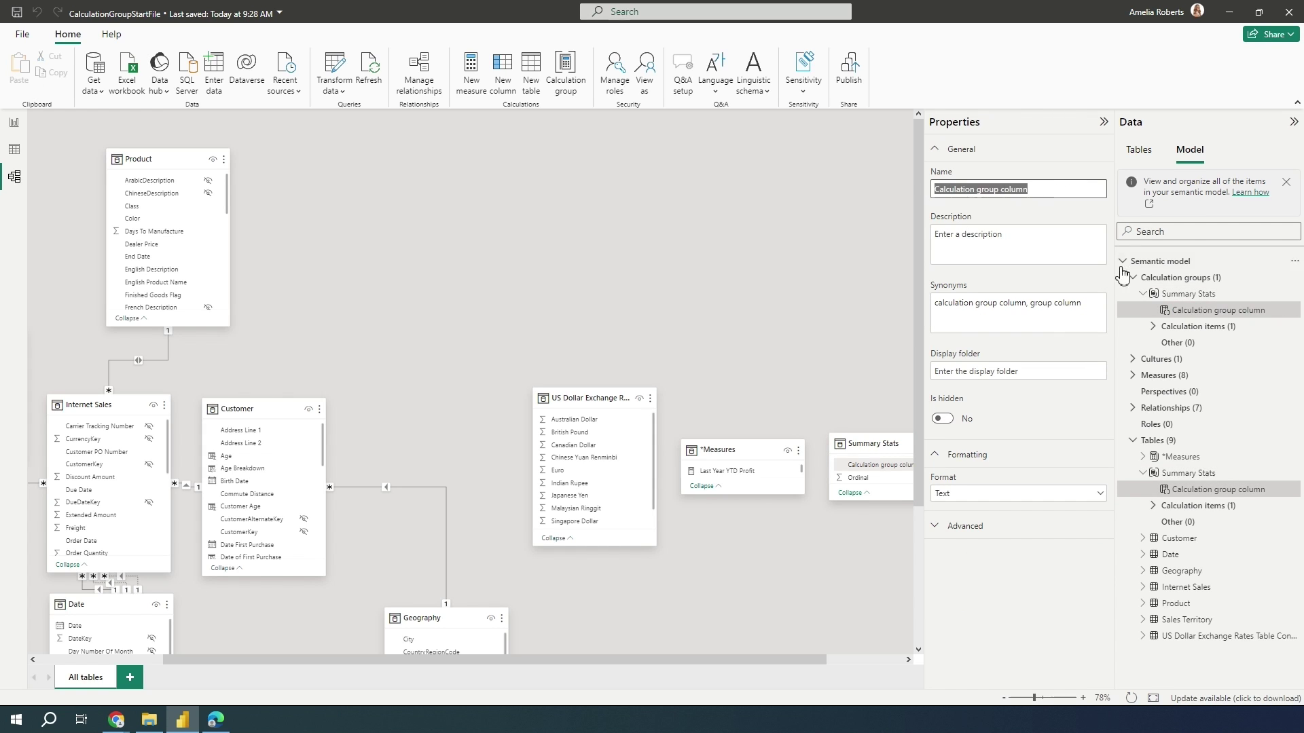
text(Aggregation)
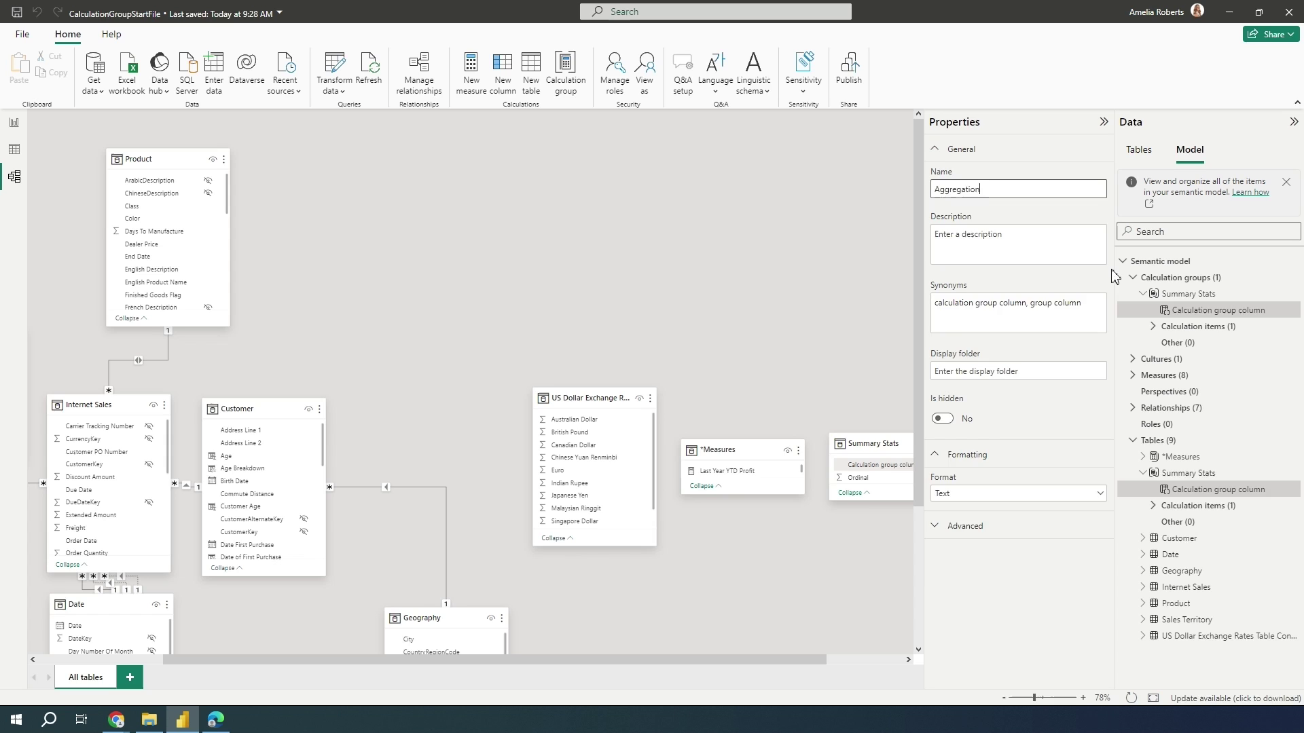
key(Return)
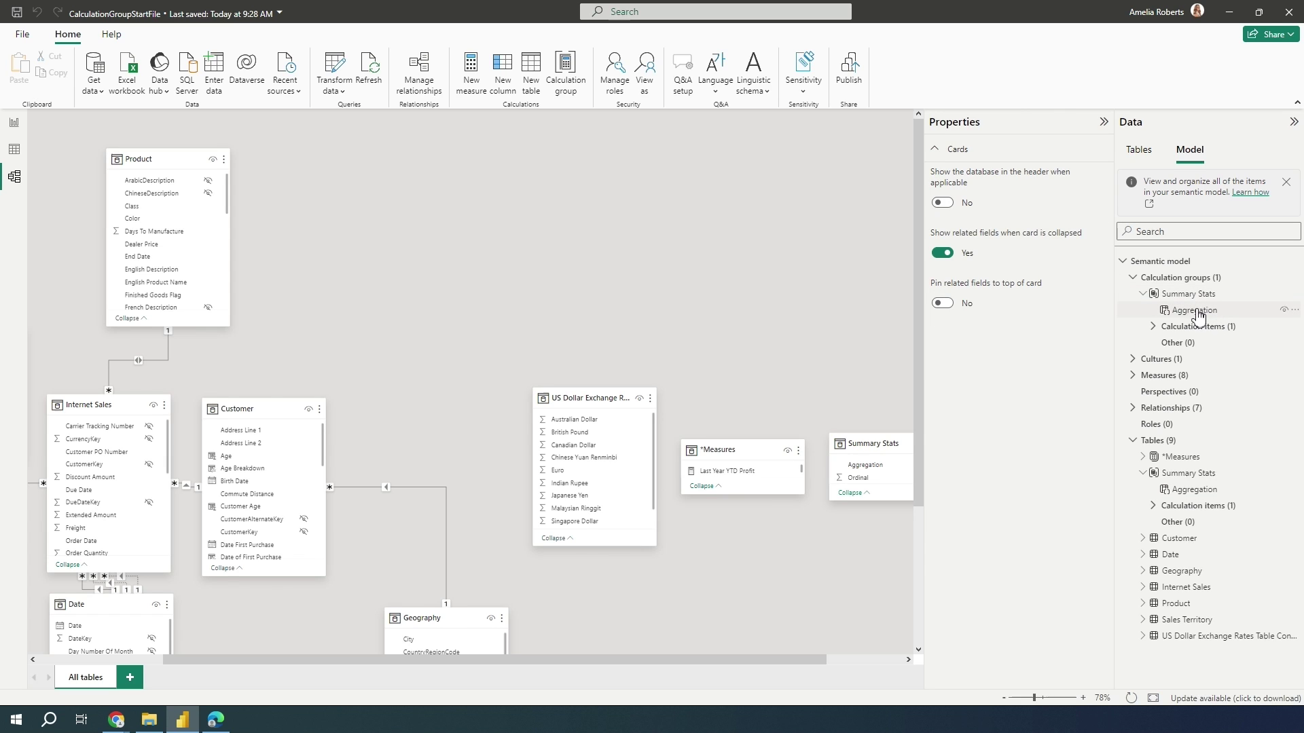
Step: Expand Calculation items and open the default item's SELECTEDMEASURE() formula
click(1201, 333)
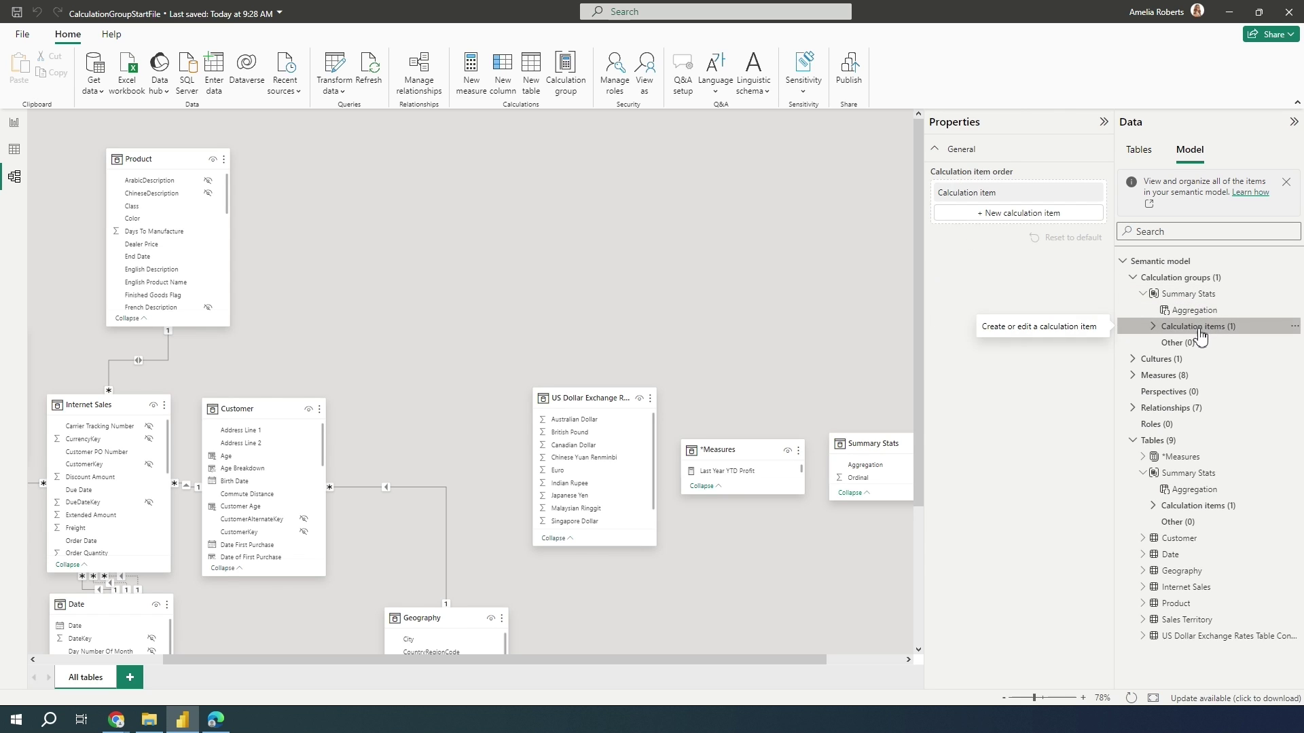
click(1152, 329)
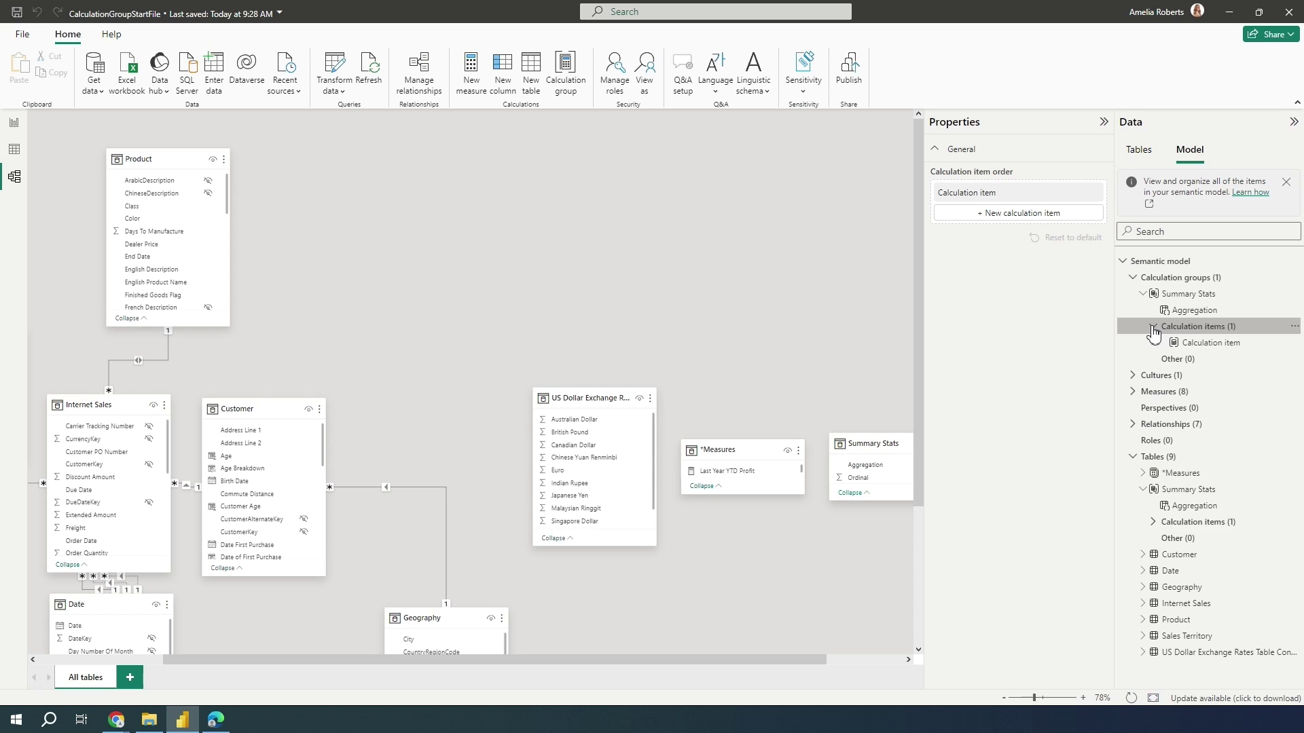
click(1224, 346)
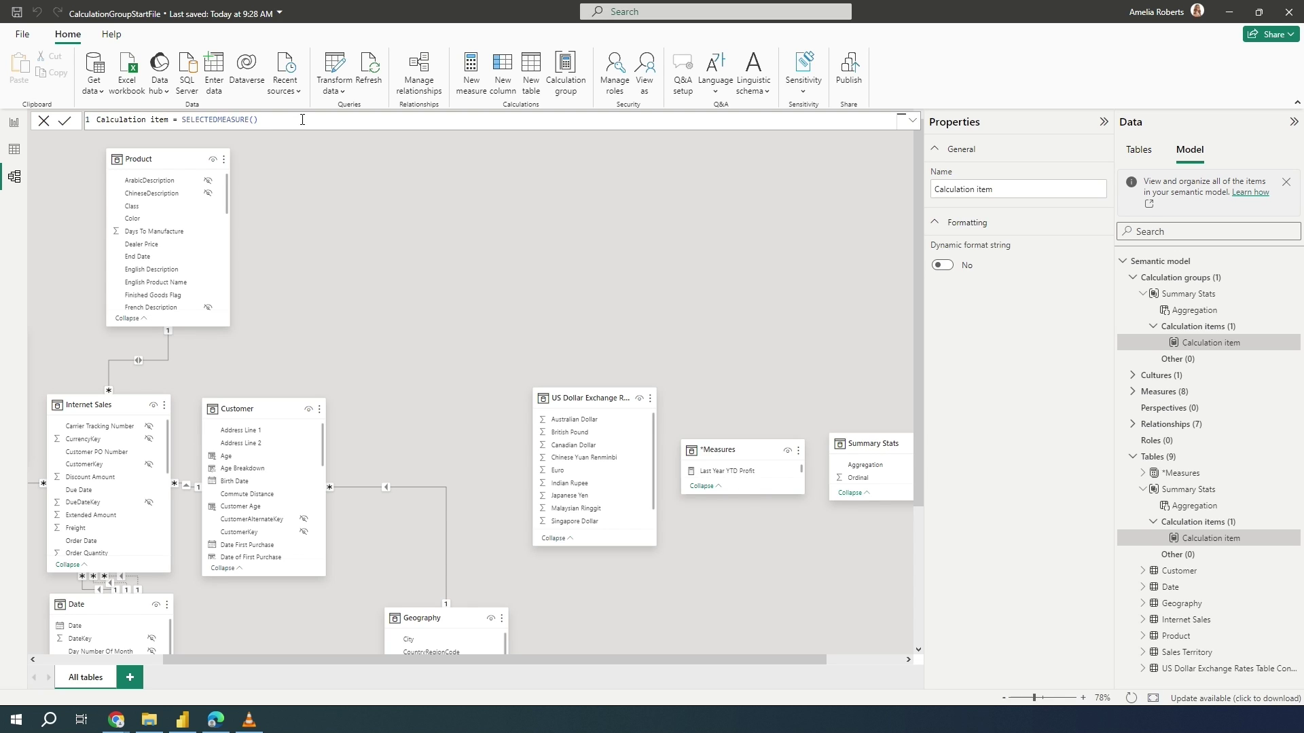
Step: Replace the default formula with 'SUM = SUMX(VALUES(' using autocomplete
click(297, 123)
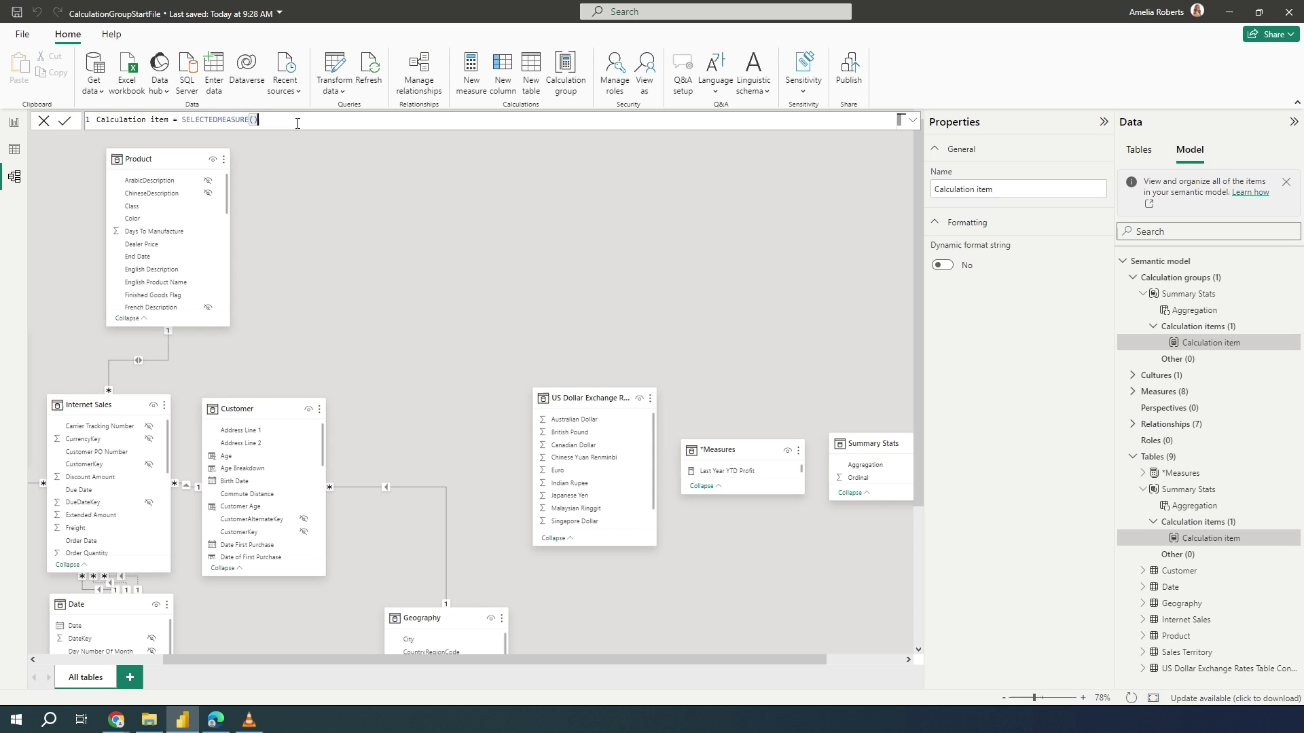
scroll(298, 123, up, 5)
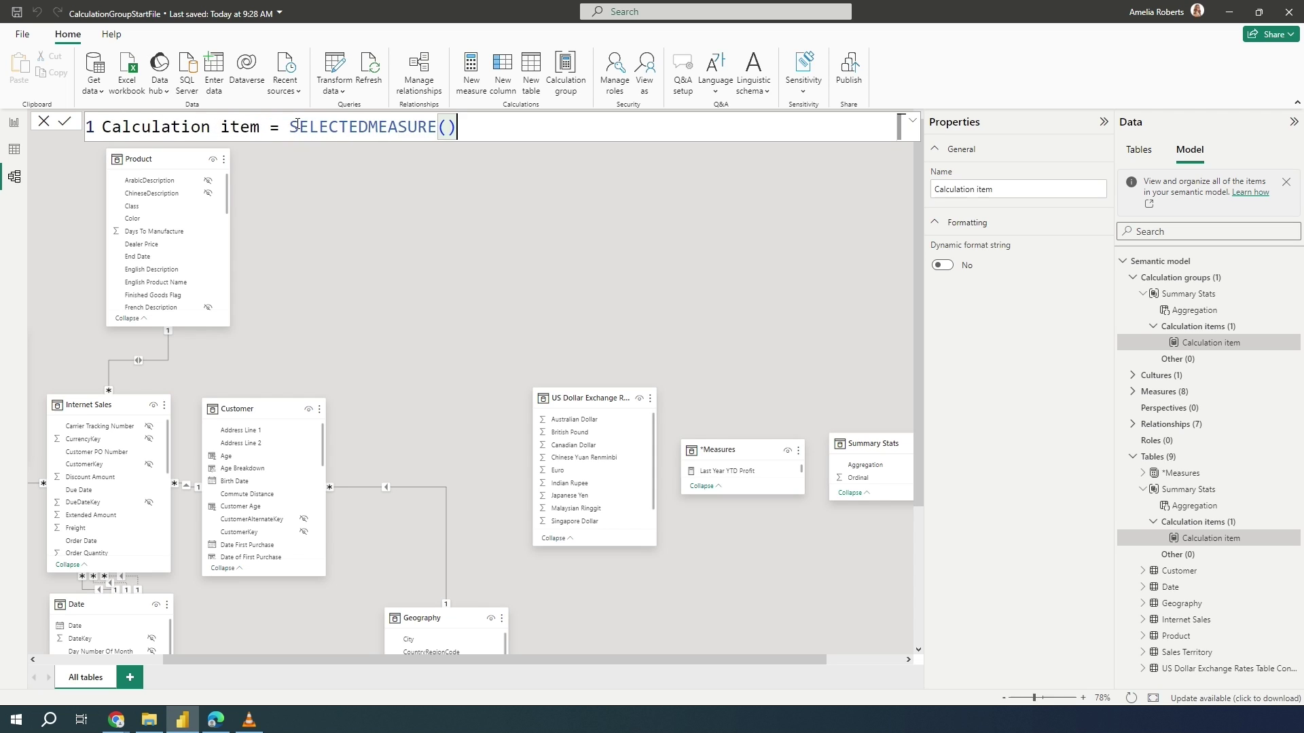
scroll(297, 124, up, 2)
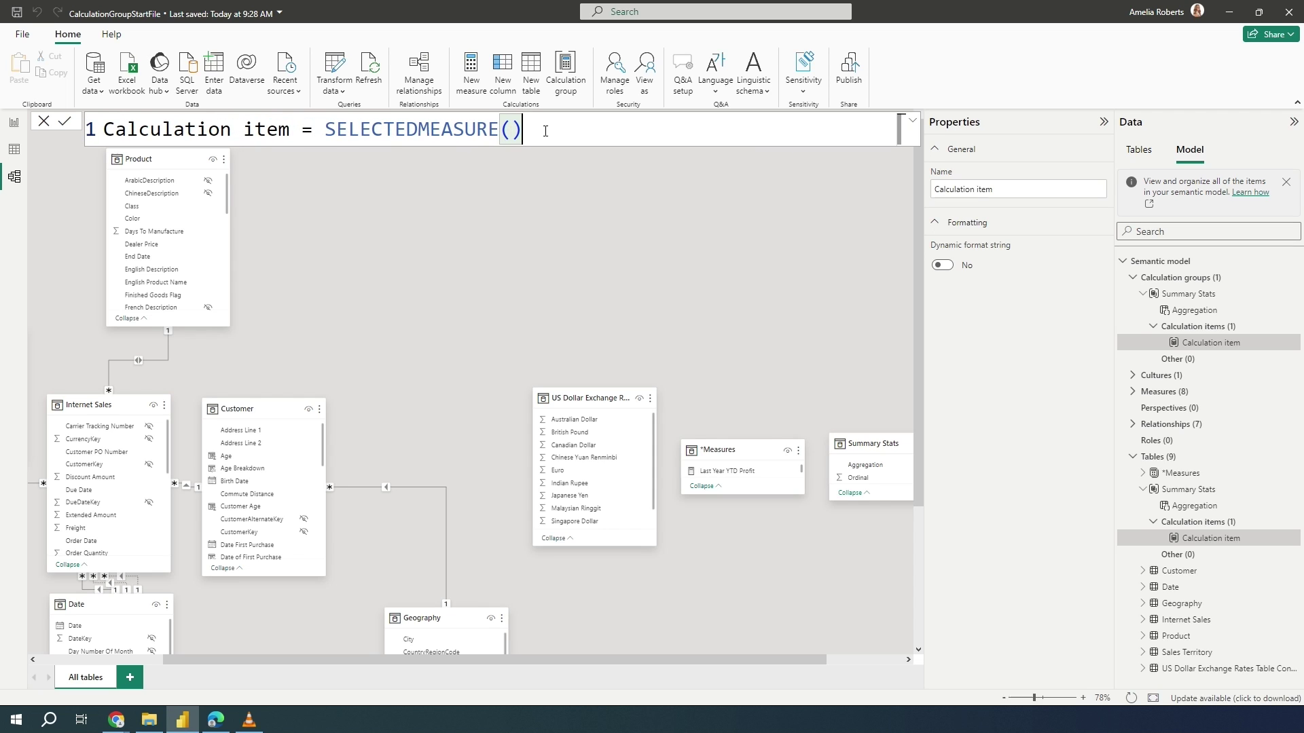
drag(546, 131, 108, 128)
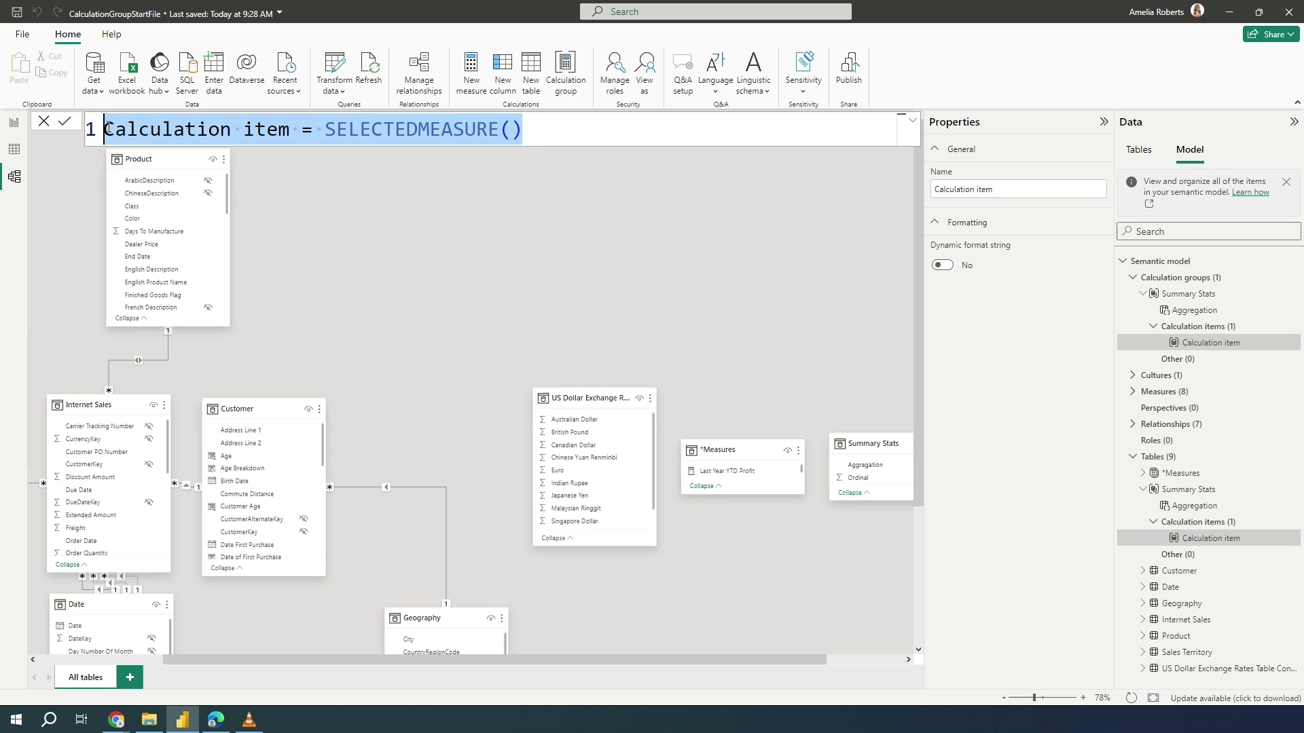
text(SUM)
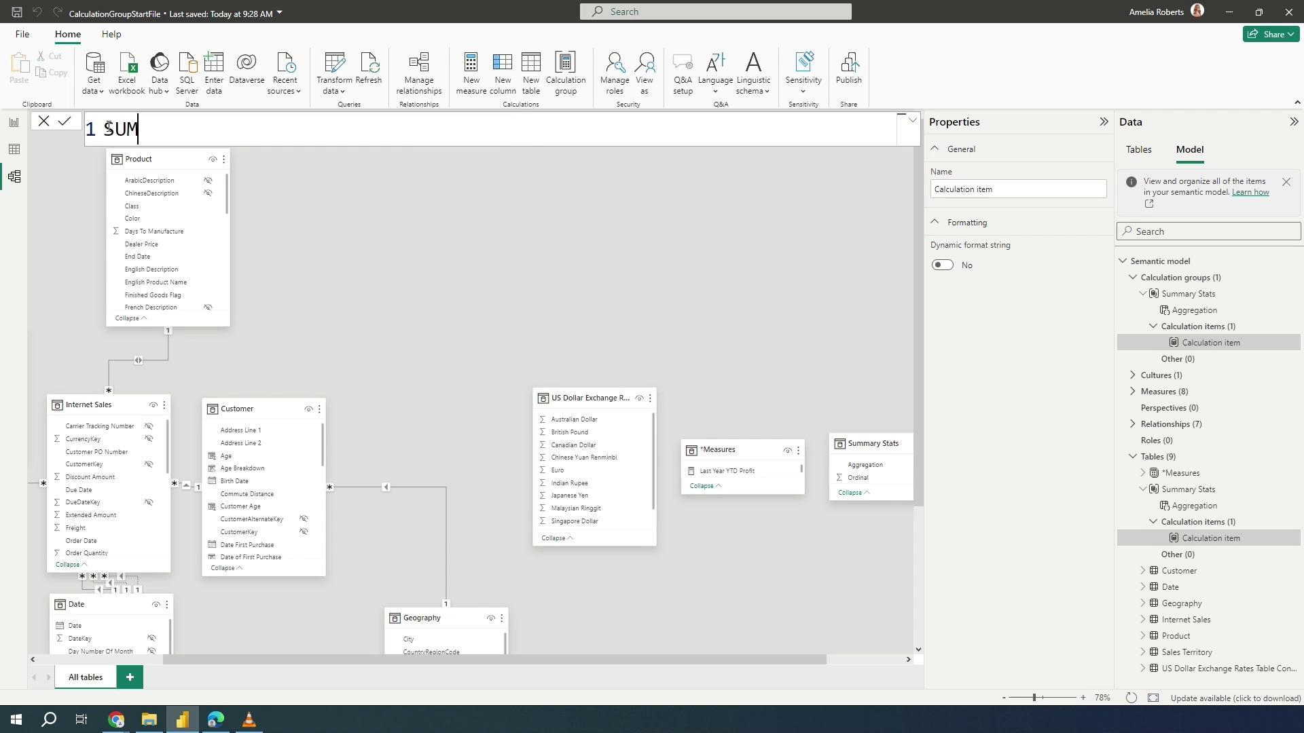
text( = sumx)
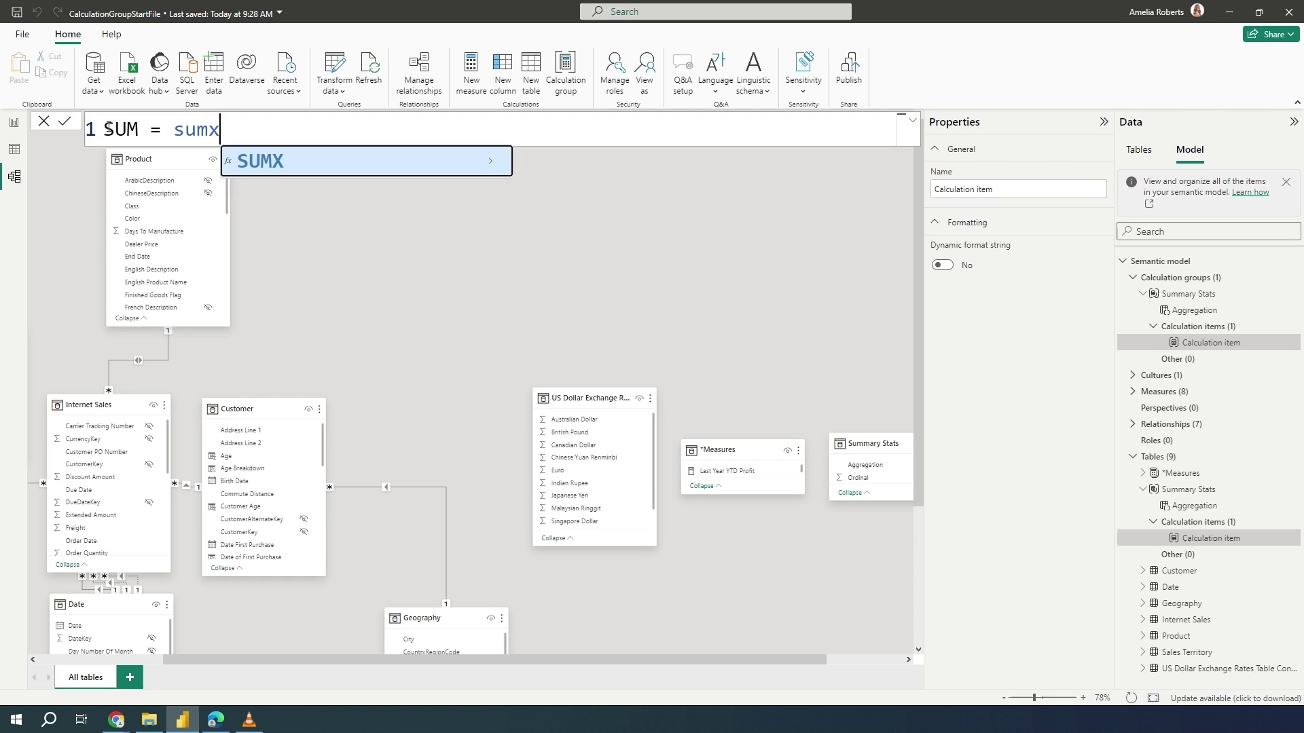
key(Tab)
text(value)
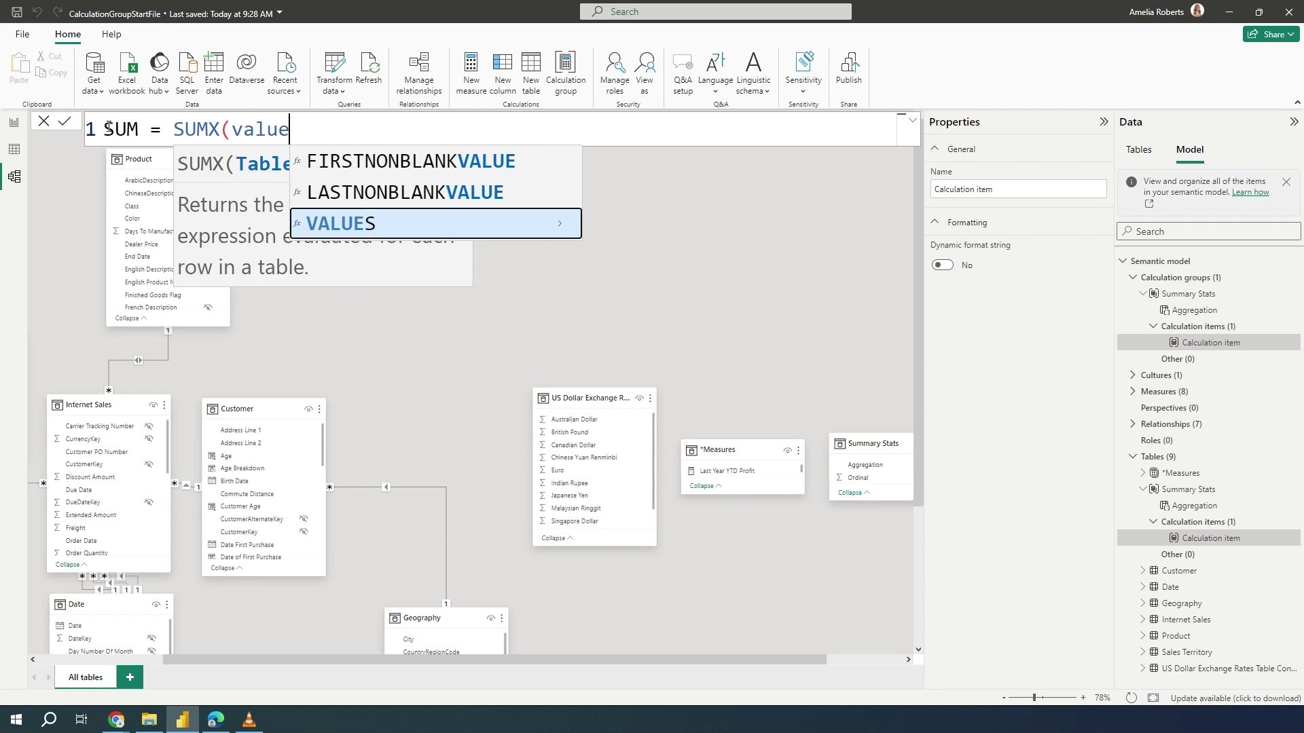
key(Tab)
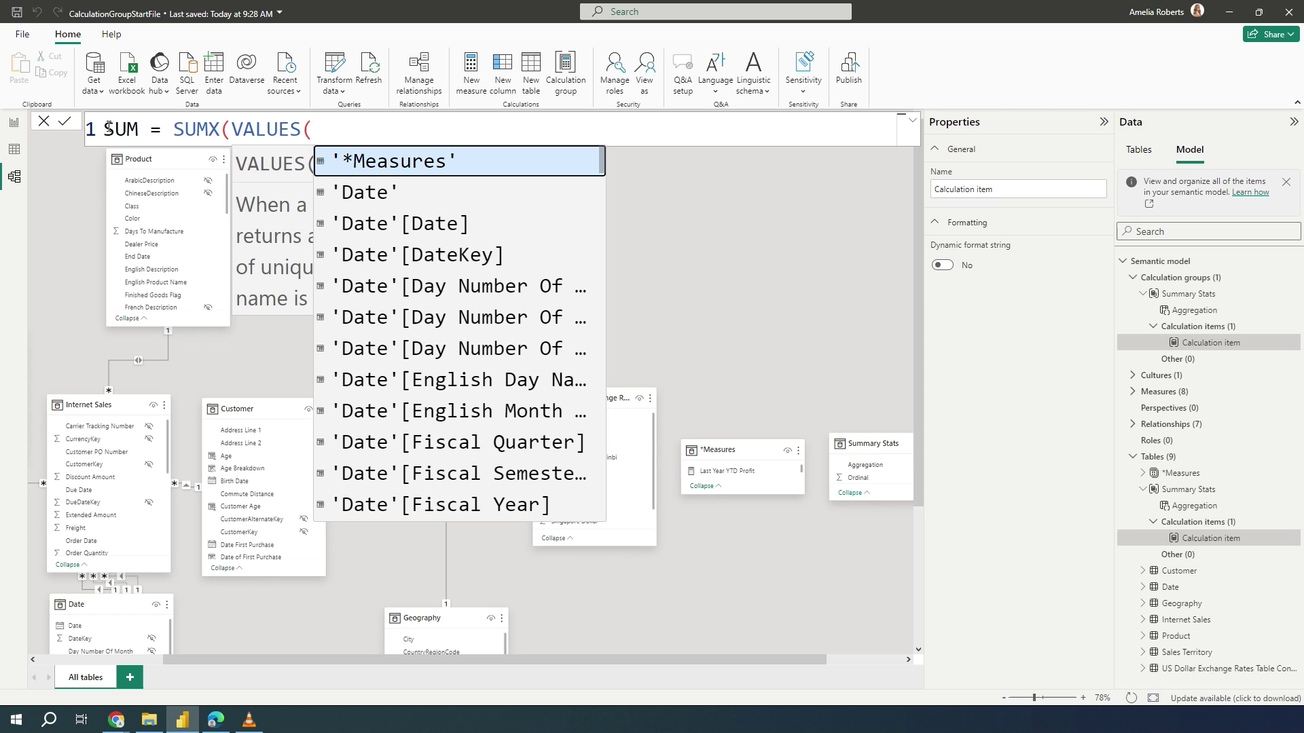
Step: Complete the formula with 'Internet Sales' and SELECTEDMEASURE() as the SUMX arguments
text(')
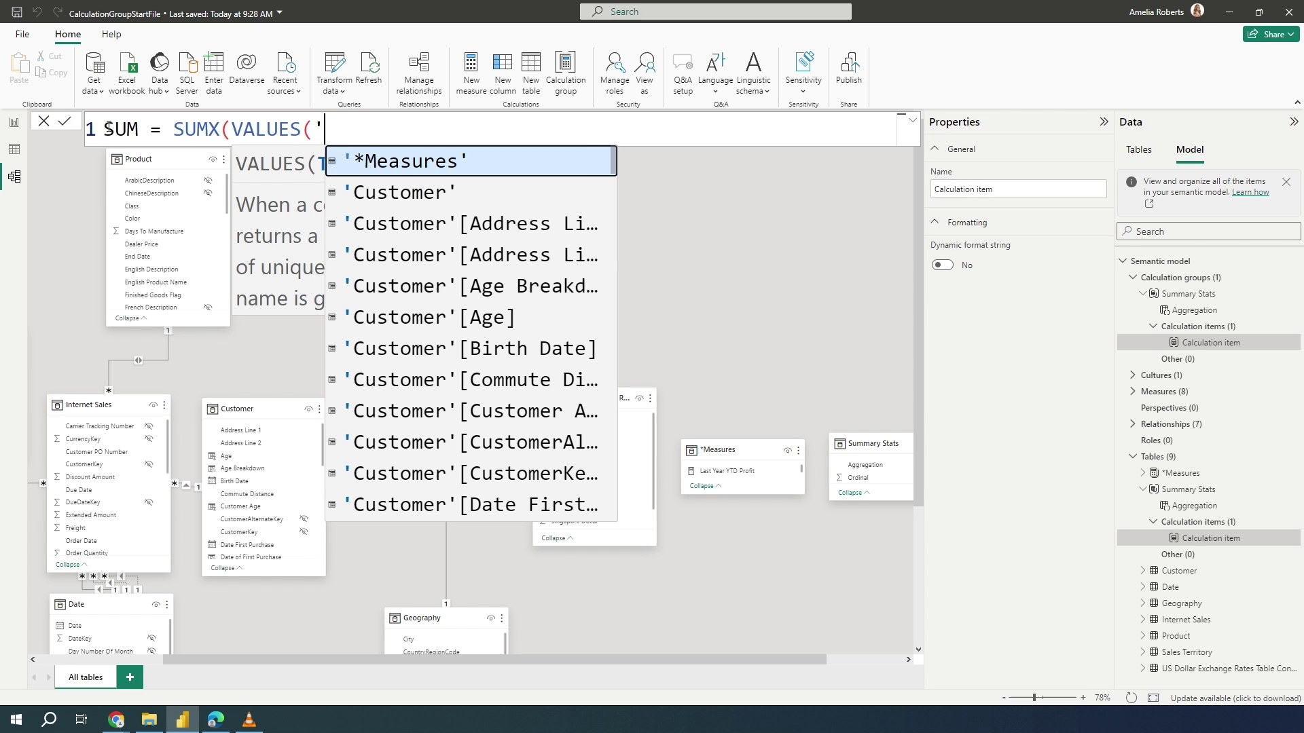
text(int)
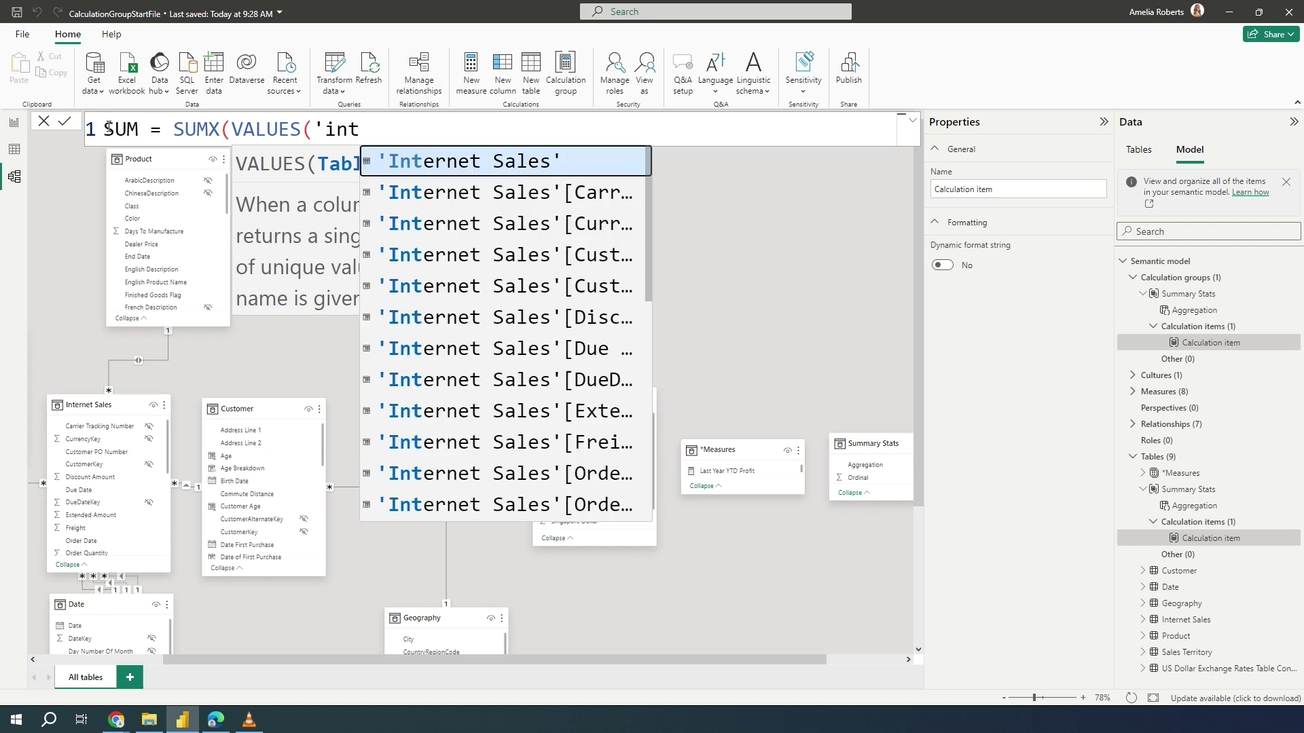
key(Tab)
text())
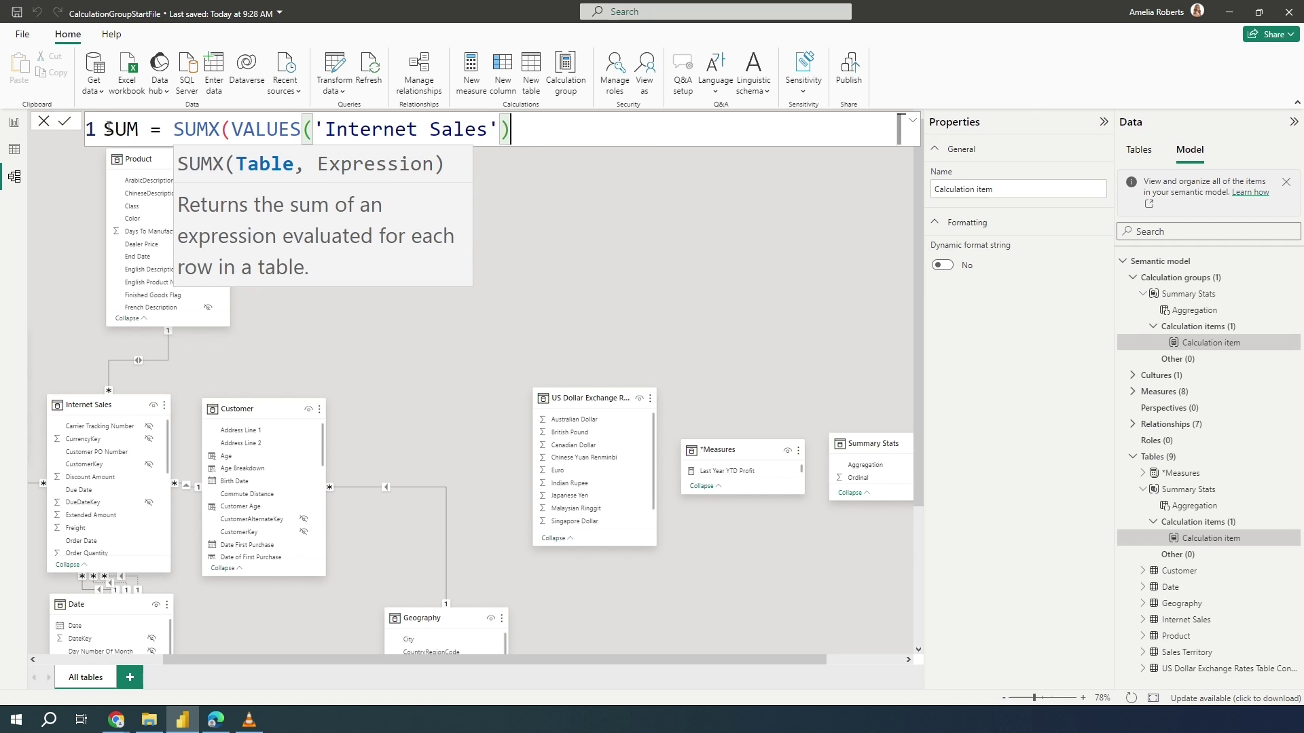
text(,)
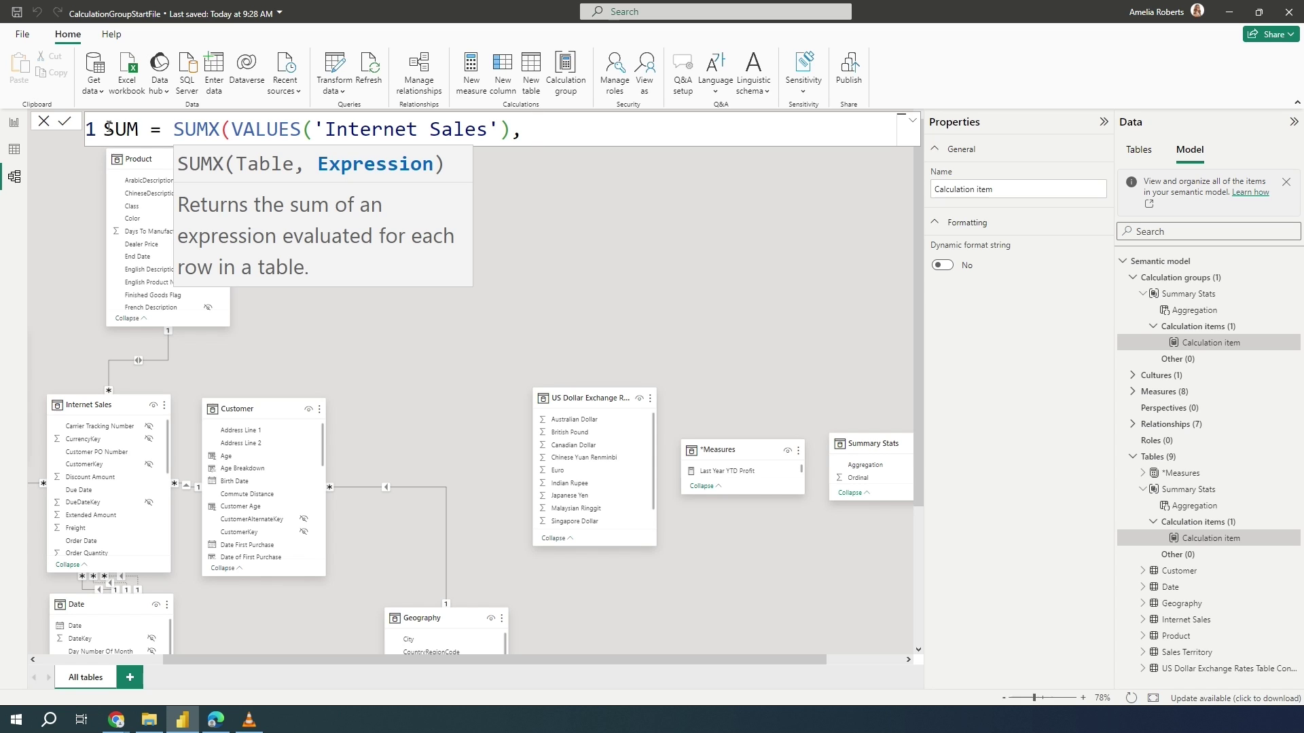
text(sele)
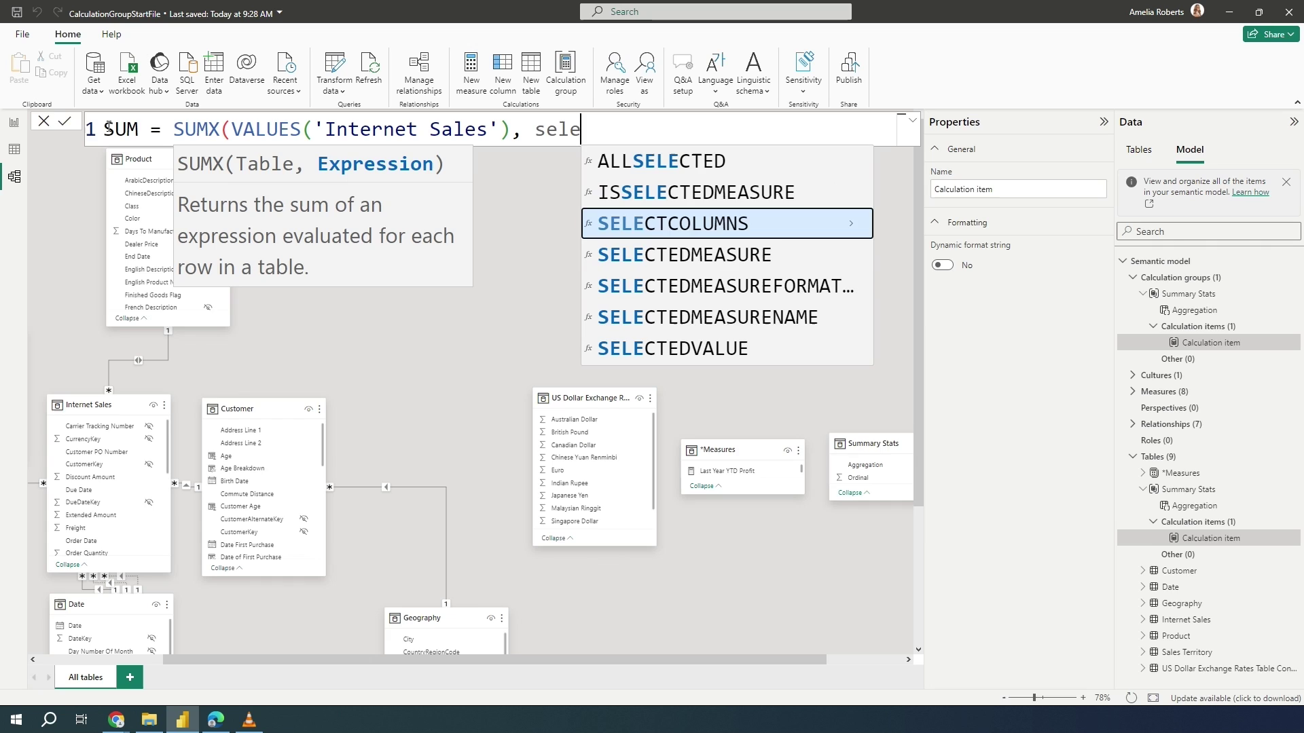
key(Down)
key(Tab)
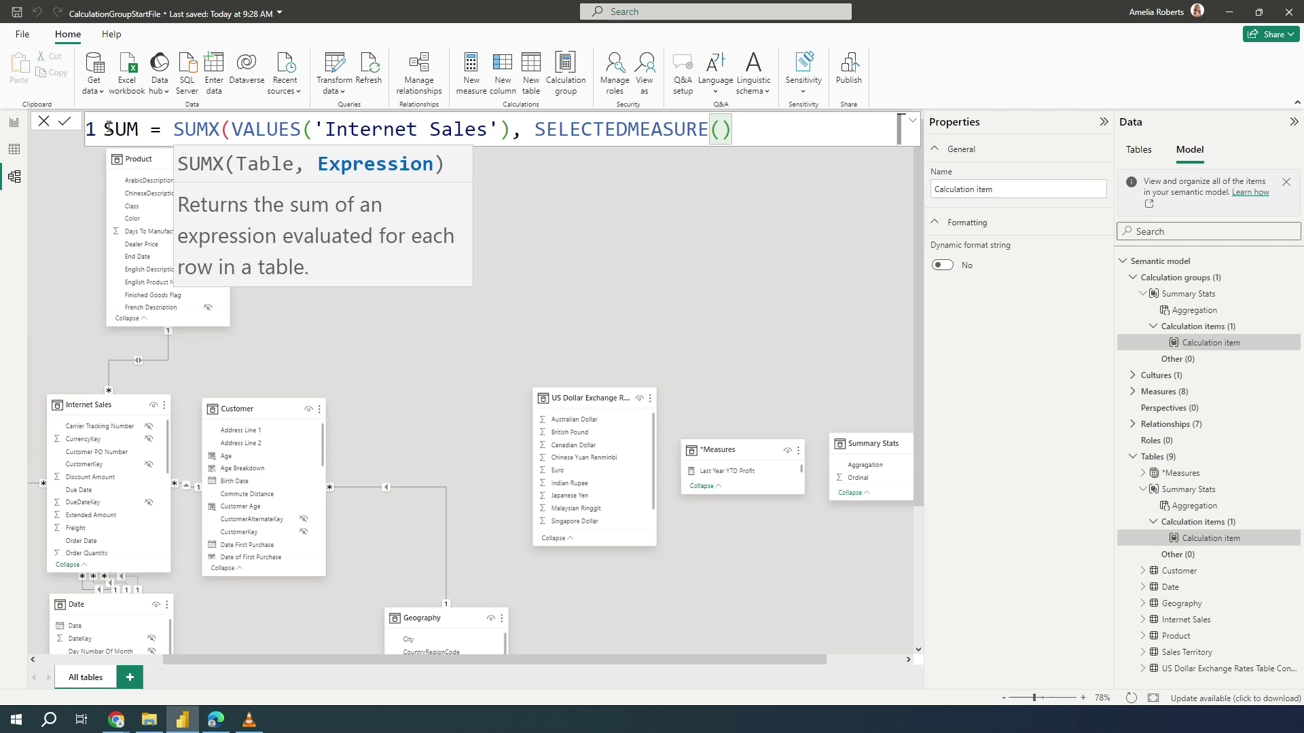
text())
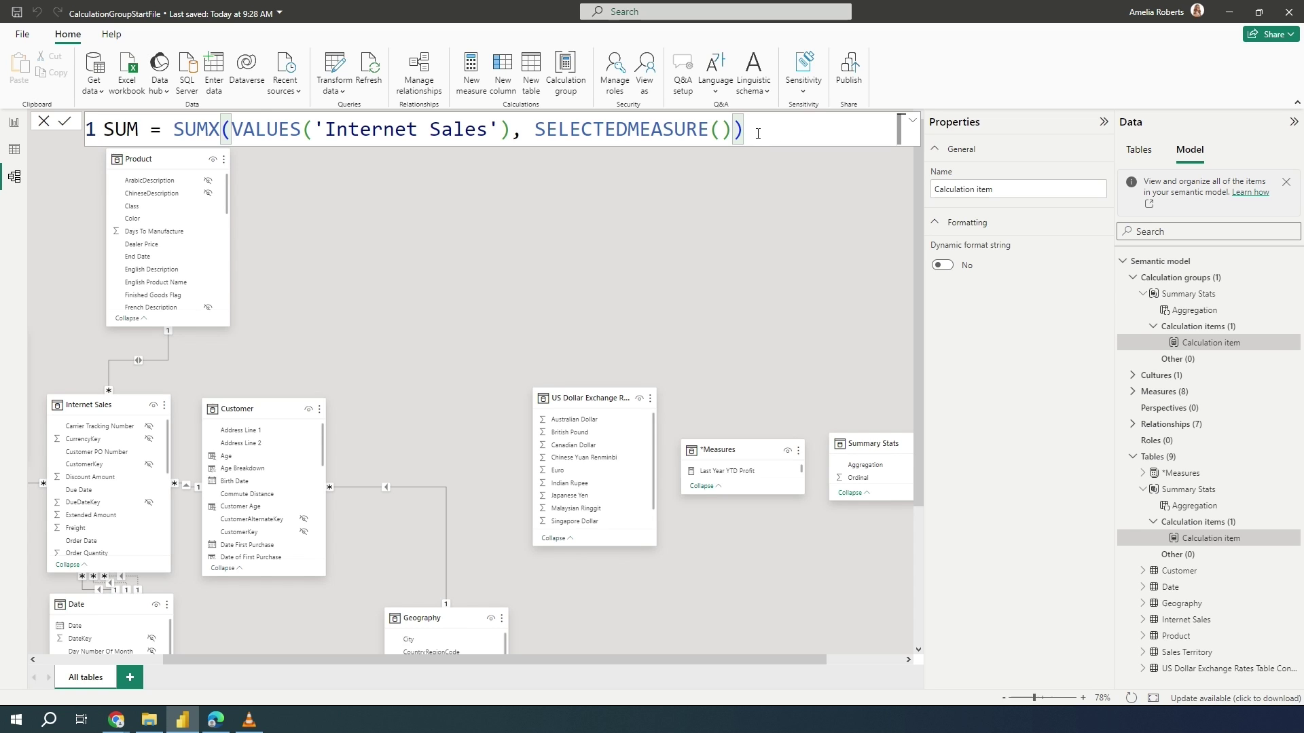
Step: Copy and commit the SUM formula, then show the calculation item order
drag(749, 131, 103, 136)
key(ctrl+c)
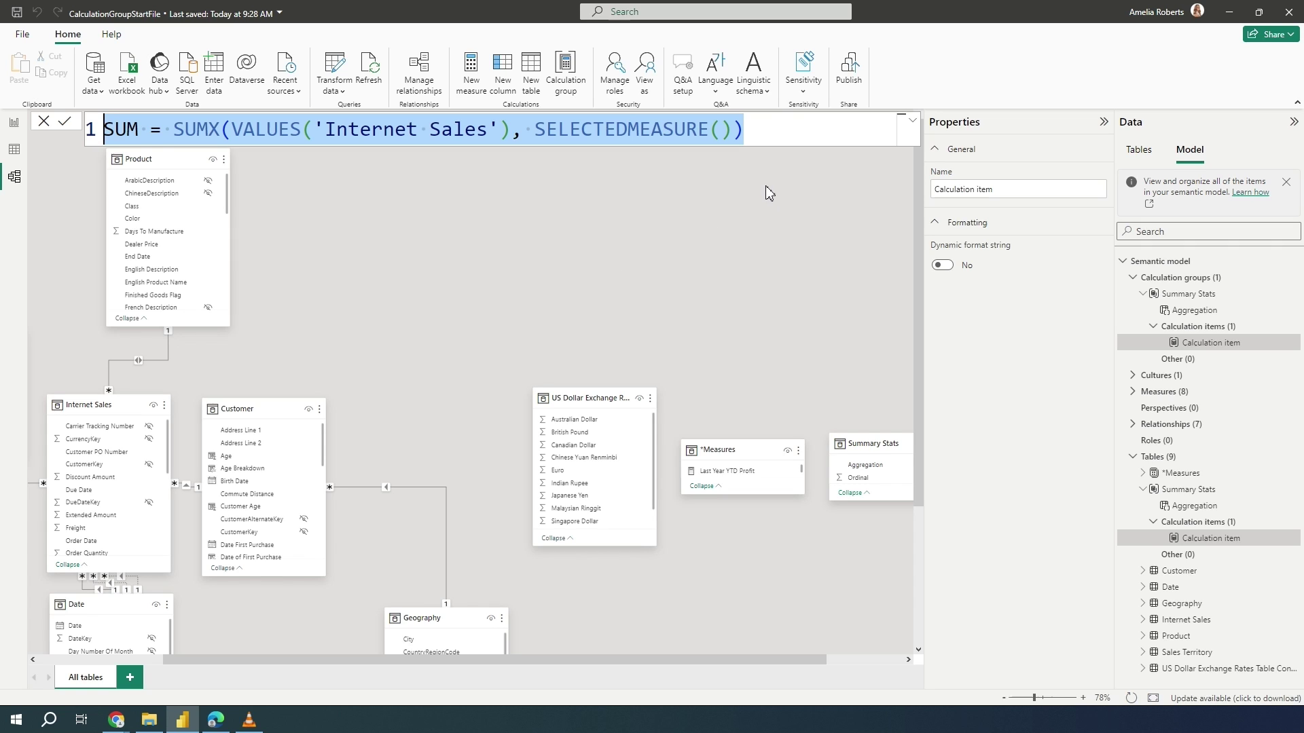
click(777, 137)
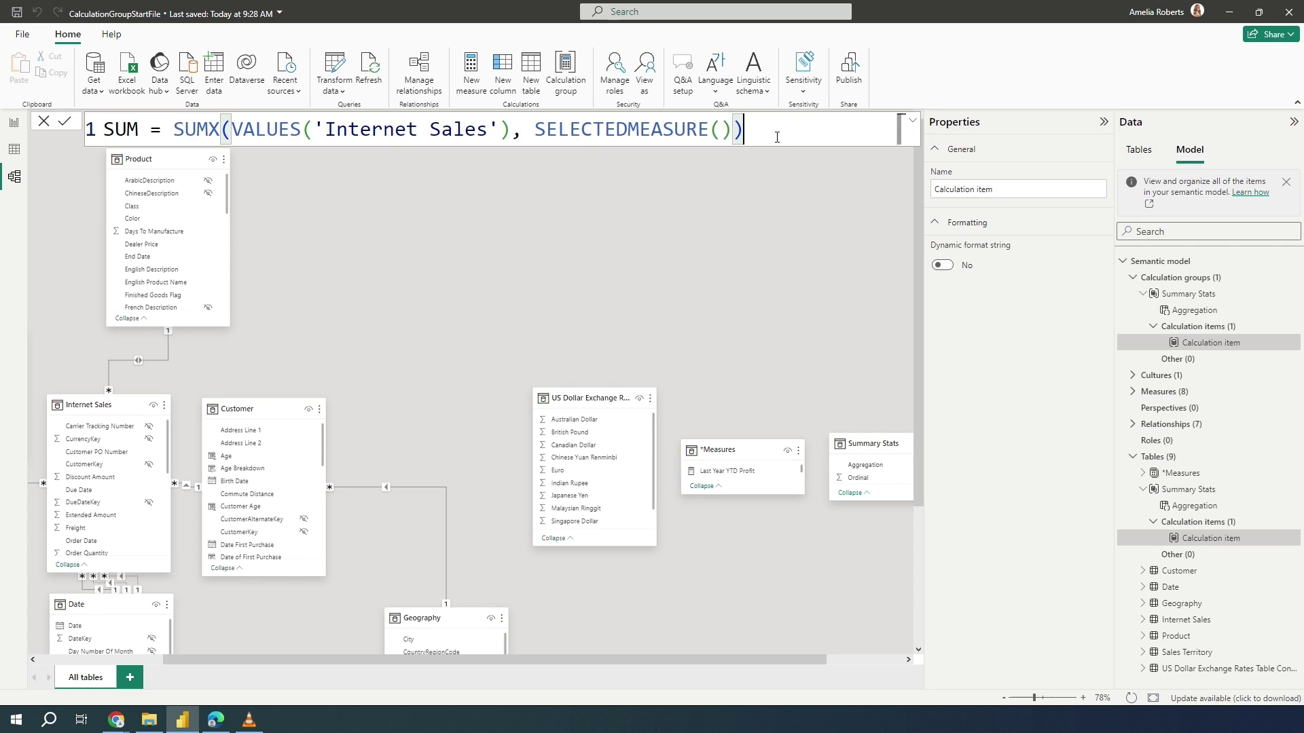
key(Return)
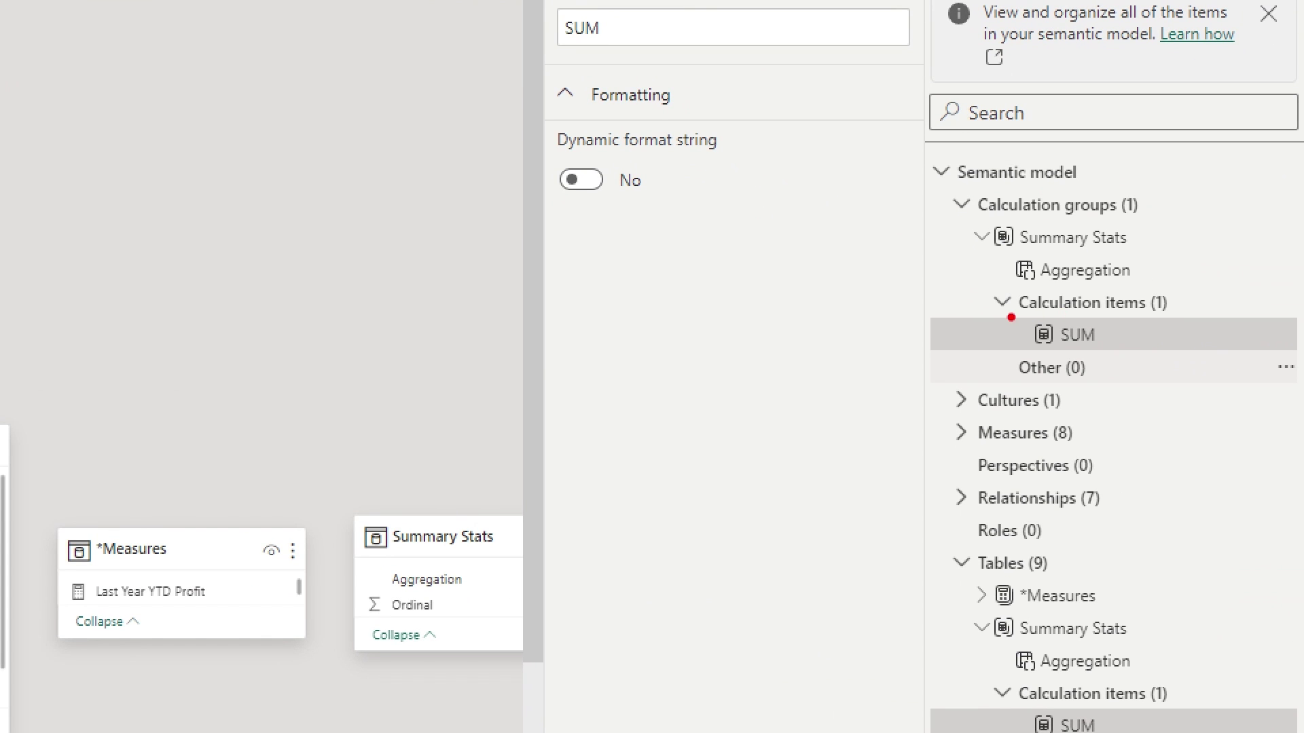
mouse_move(1002, 310)
mouse_down()
mouse_move(1019, 326)
mouse_move(1171, 353)
mouse_up()
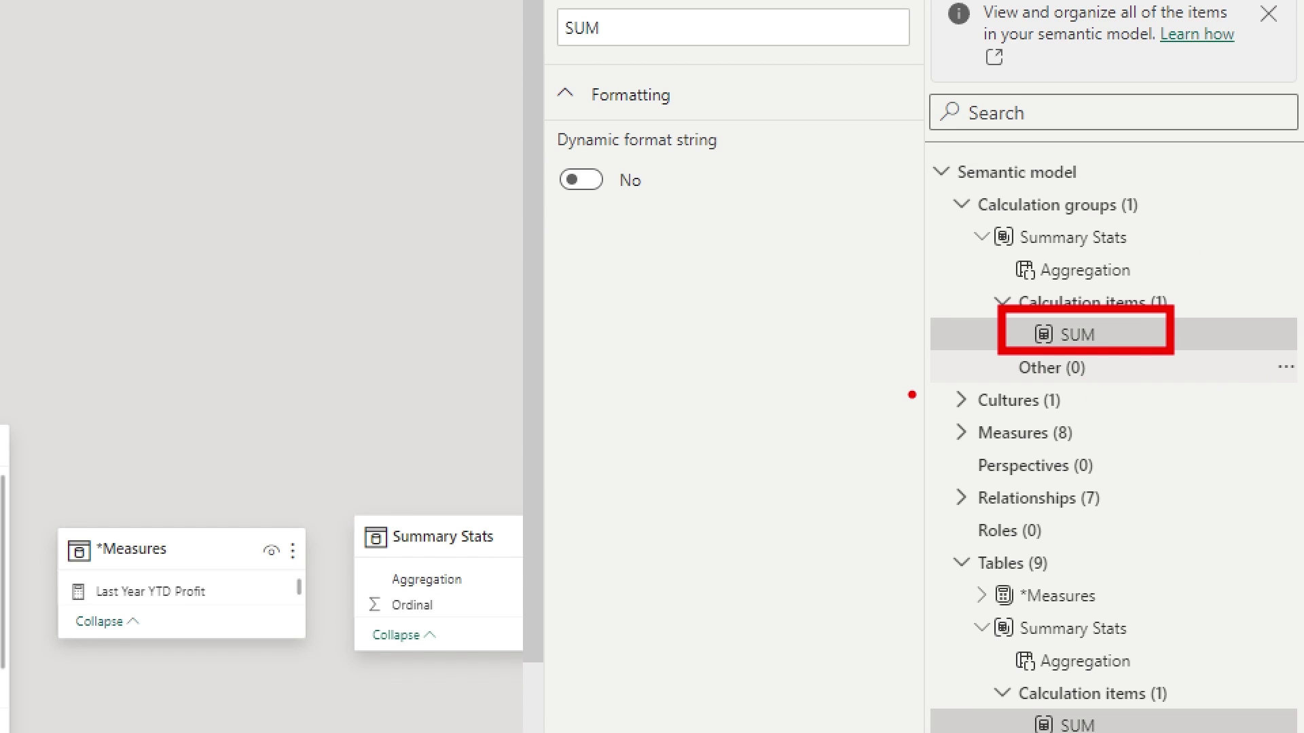
key(Escape)
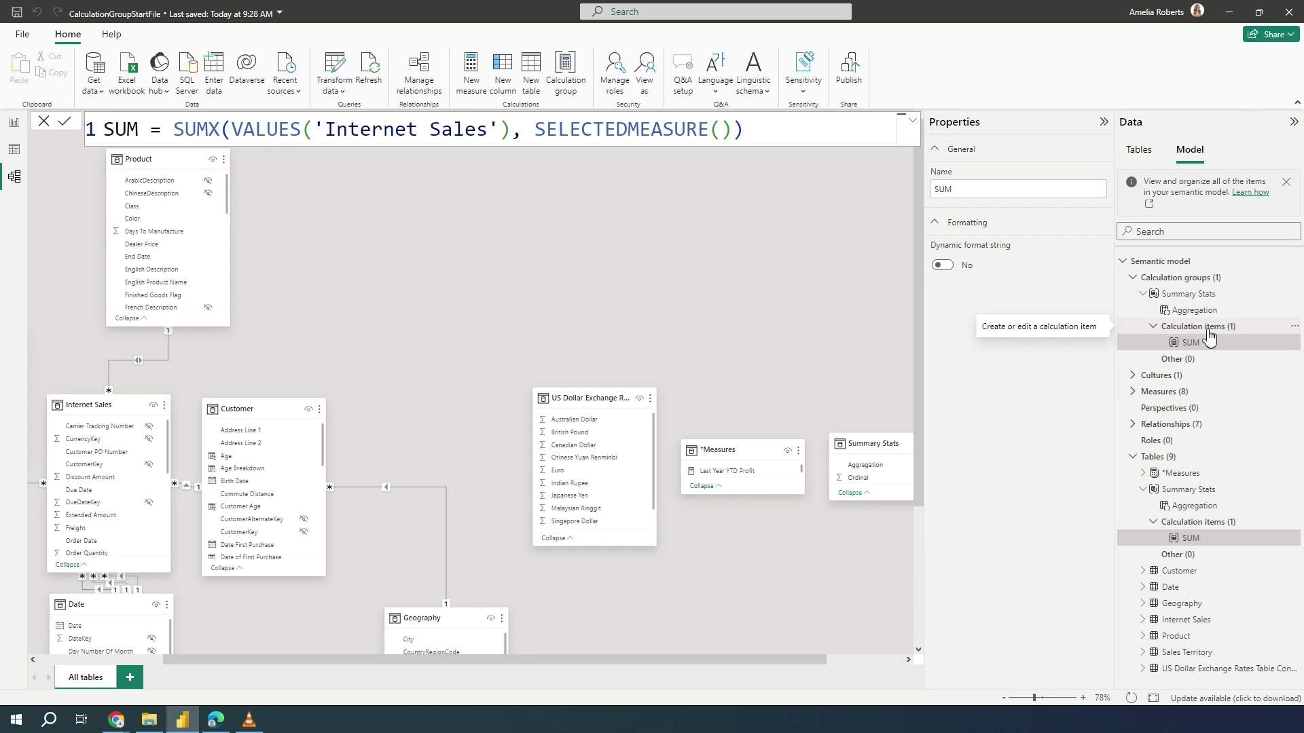
click(1208, 330)
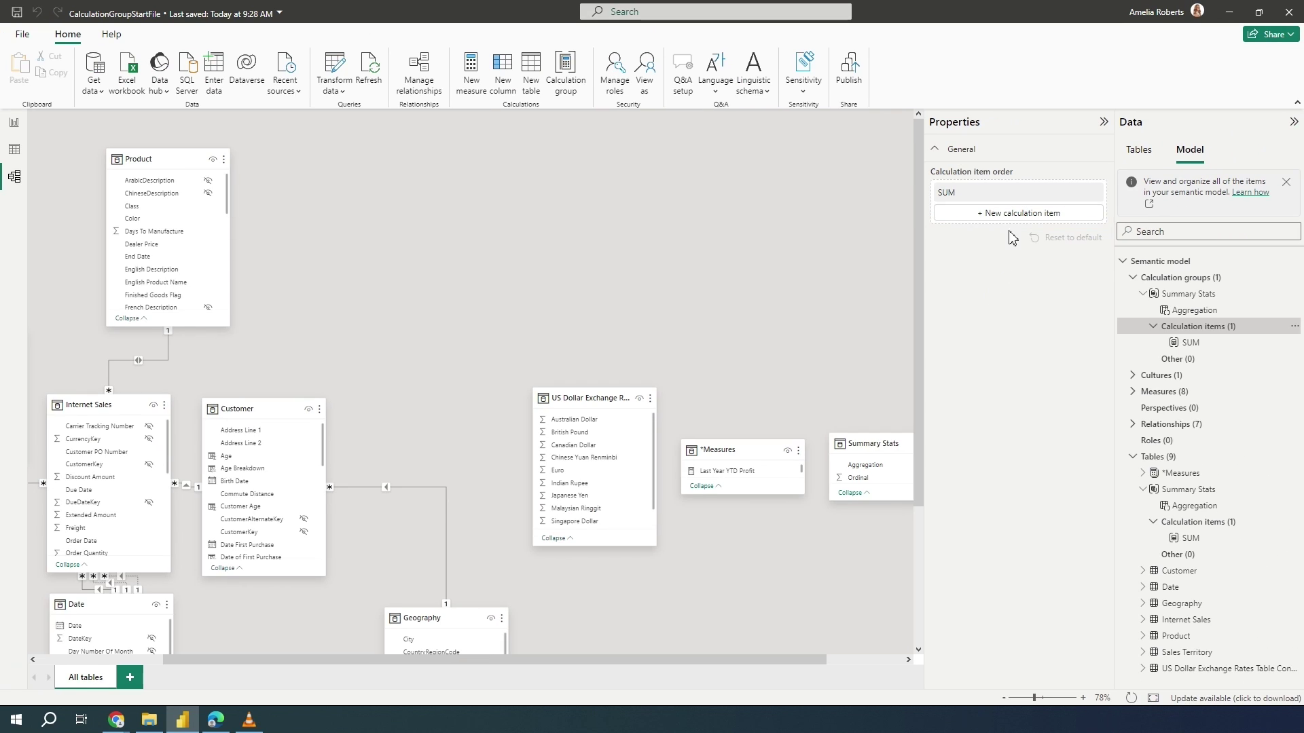
Step: Add item AVG = AVERAGEX(VALUES('Internet Sales'), SELECTEDMEASURE()) from the pasted SUM formula
click(1020, 213)
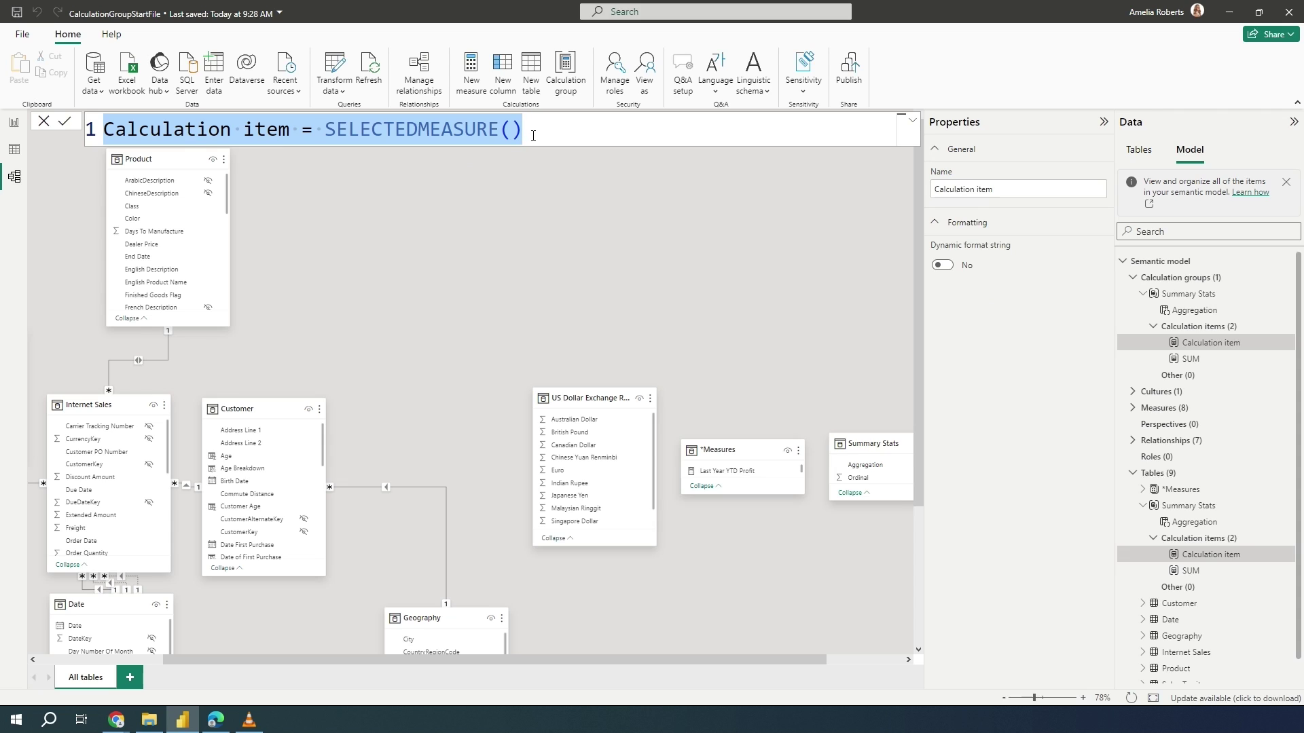
key(ctrl+v)
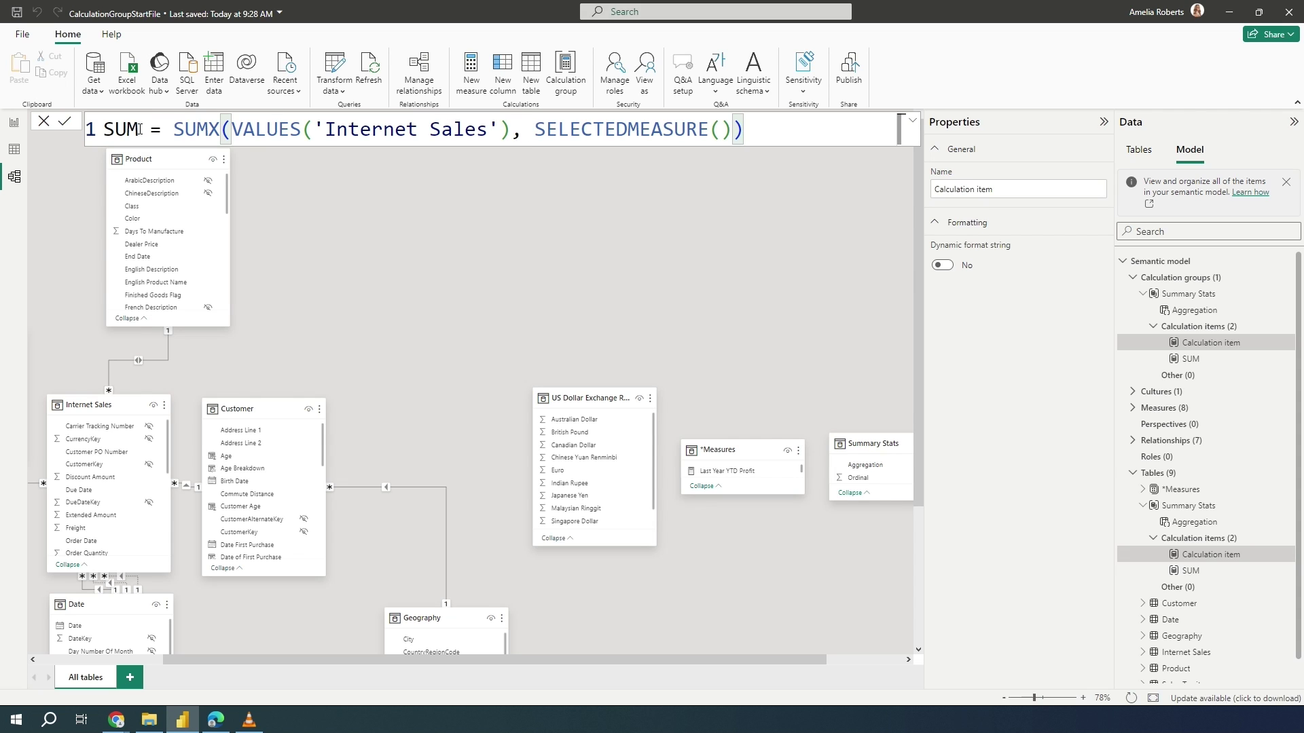
drag(138, 129, 106, 131)
text(AVG)
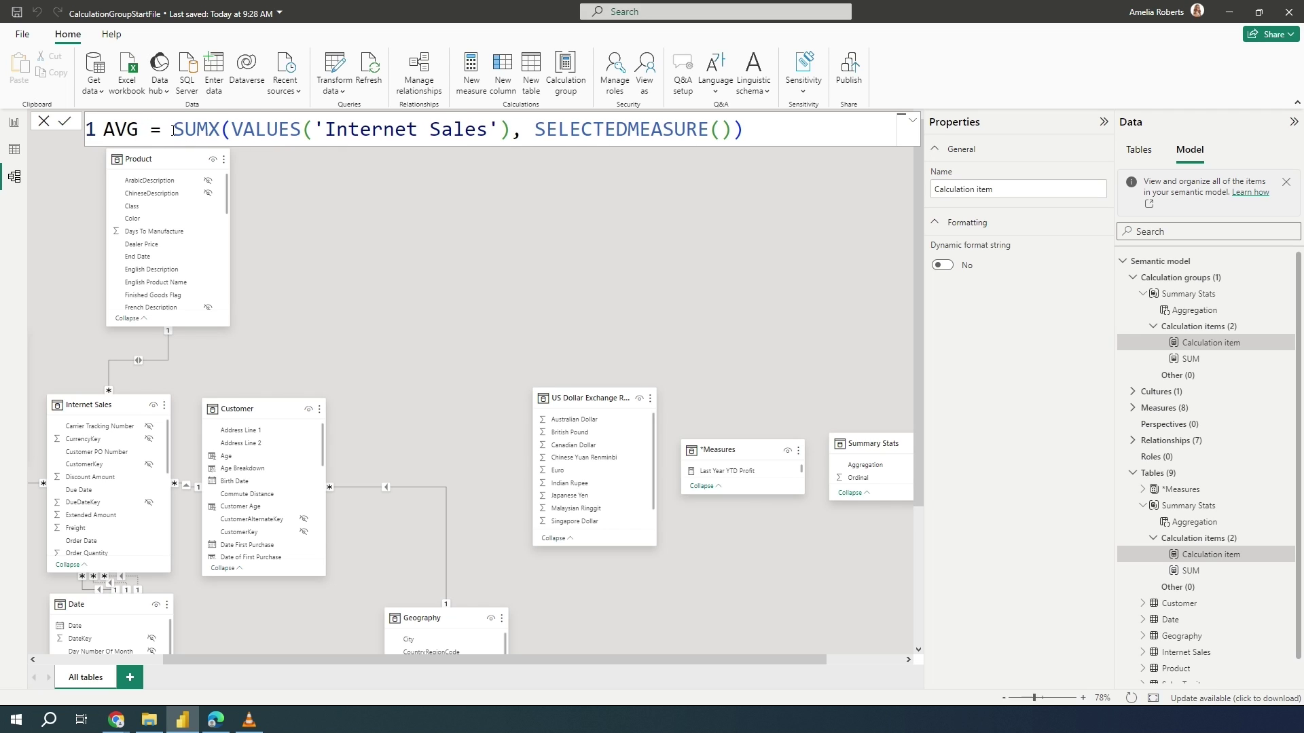
drag(216, 132, 176, 129)
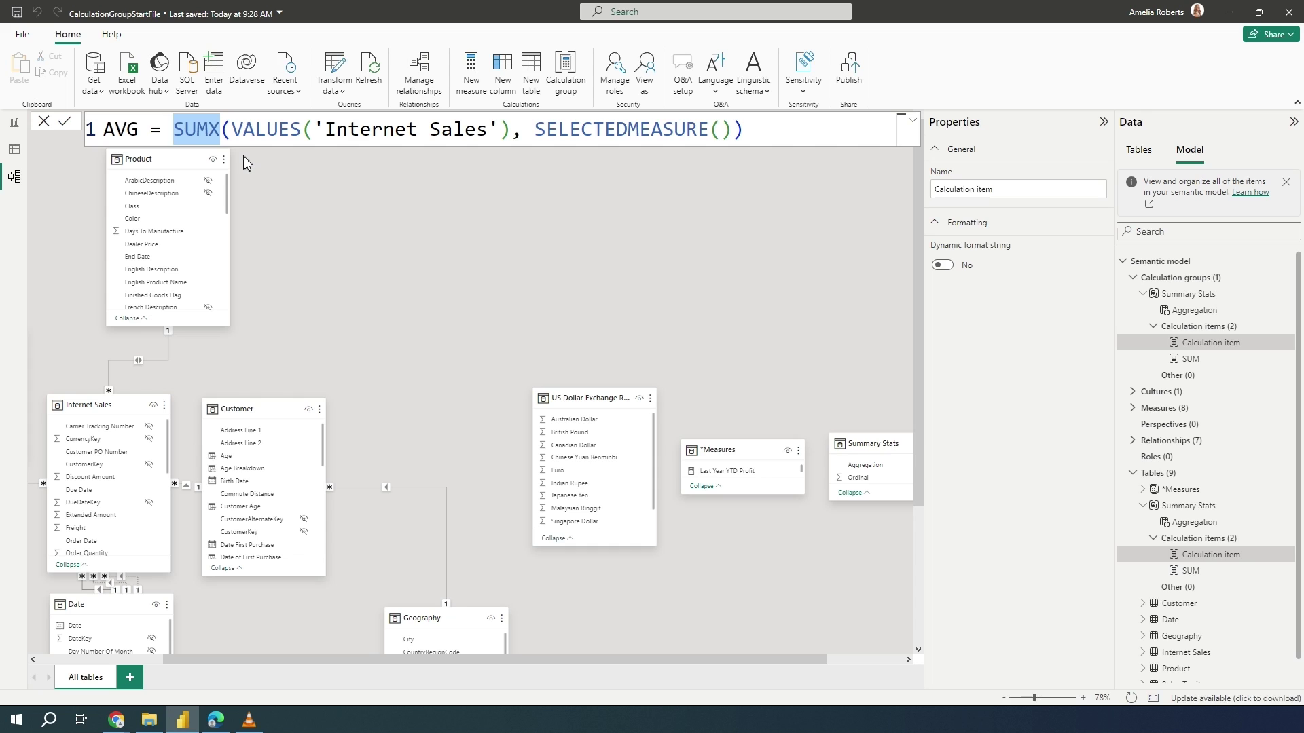
text(averga)
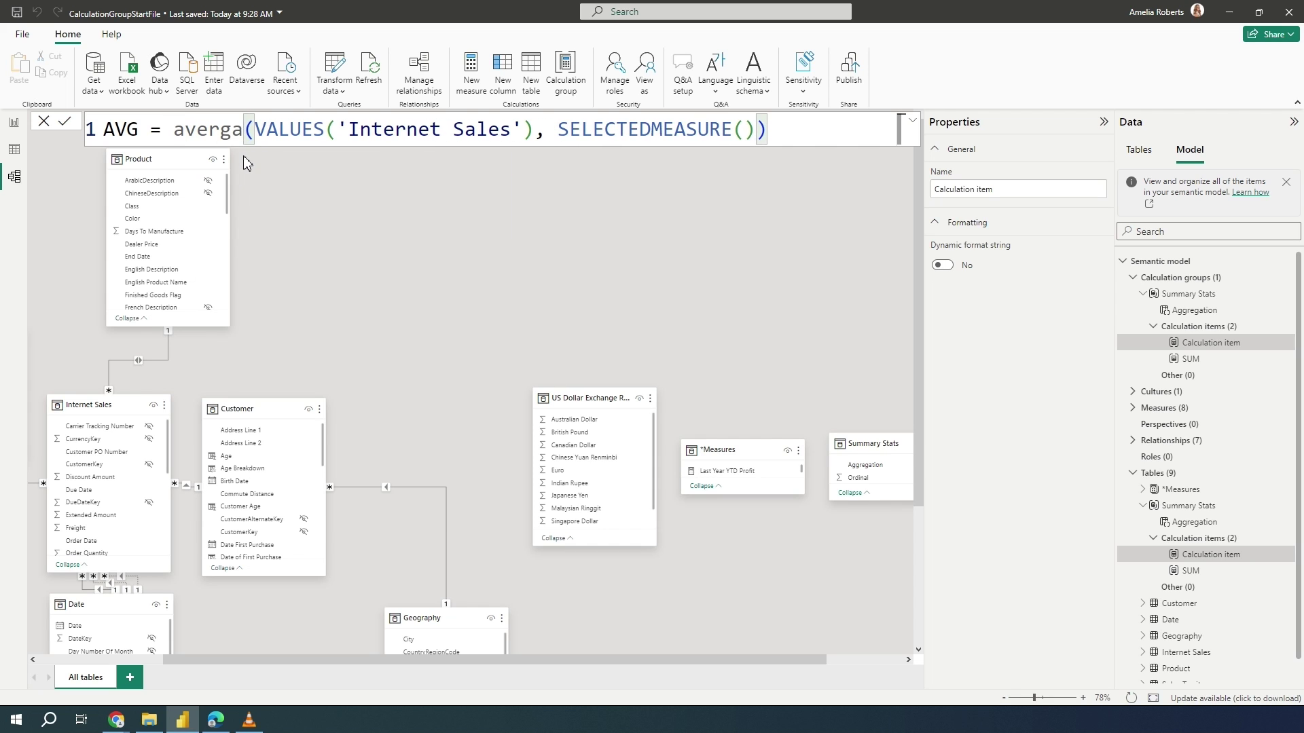
key(BackSpace)
key(BackSpace)
key(BackSpace)
key(BackSpace)
key(Down)
key(Down)
key(Tab)
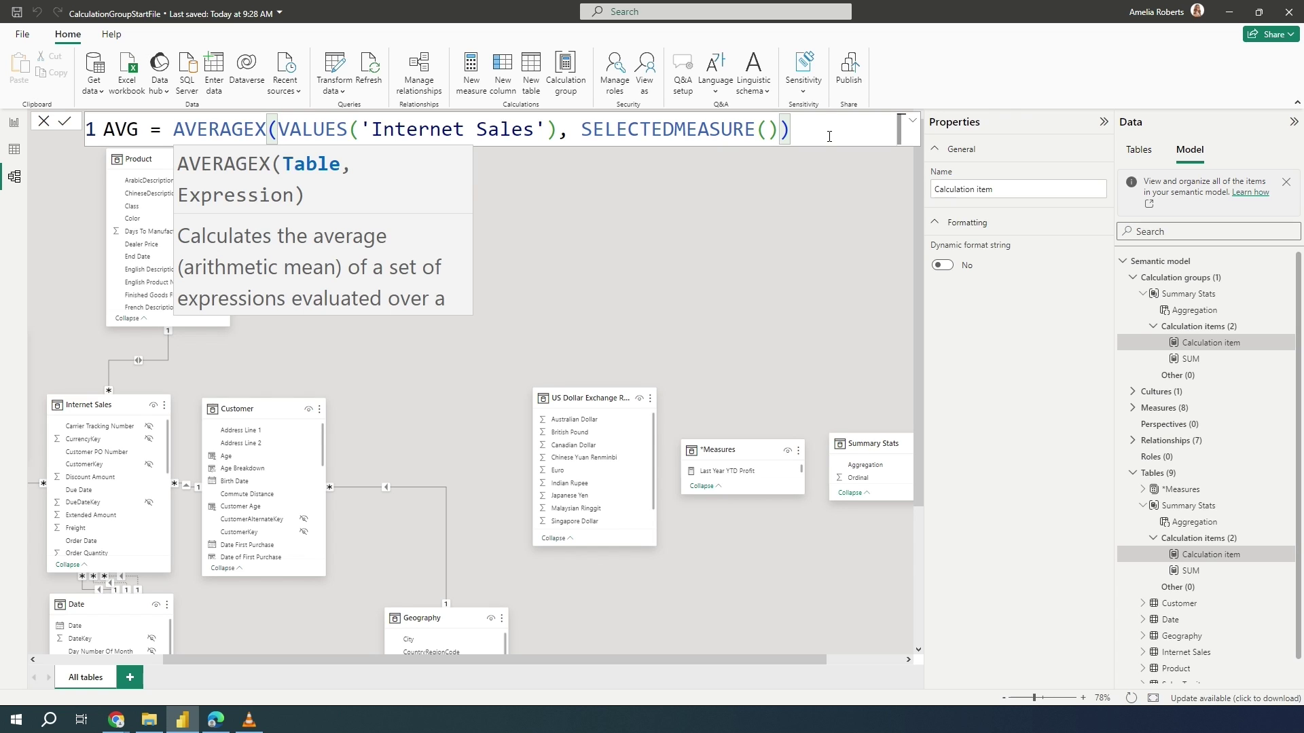
click(830, 132)
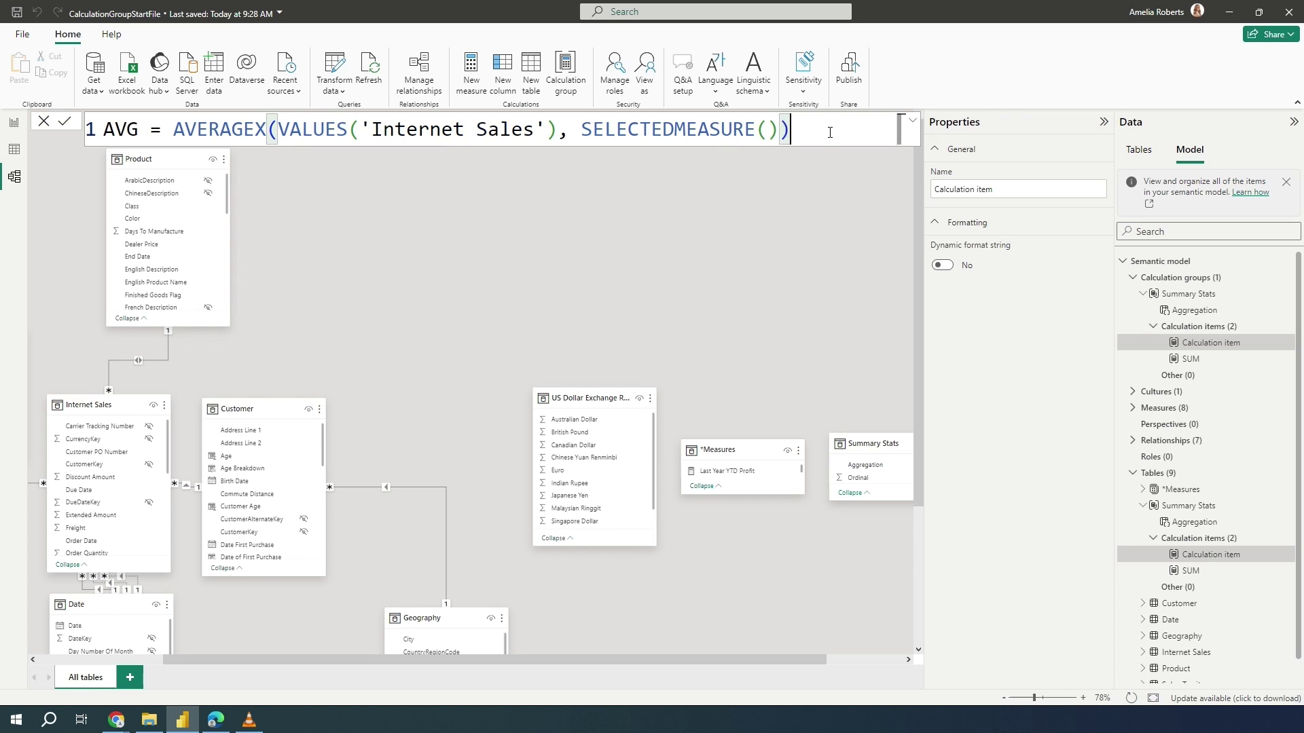
key(Return)
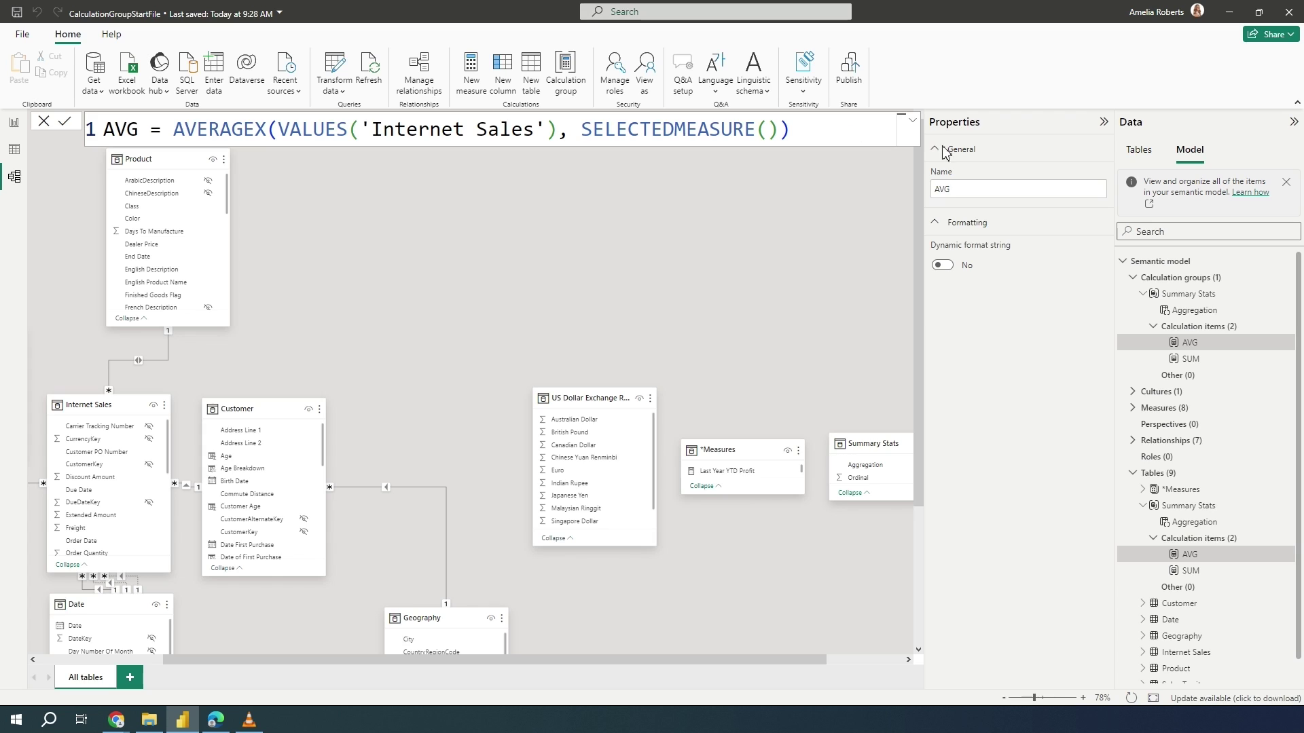
Step: Add item MIN = MINX(VALUES('Internet Sales'), SELECTEDMEASURE()) from the pasted SUM formula
click(1197, 329)
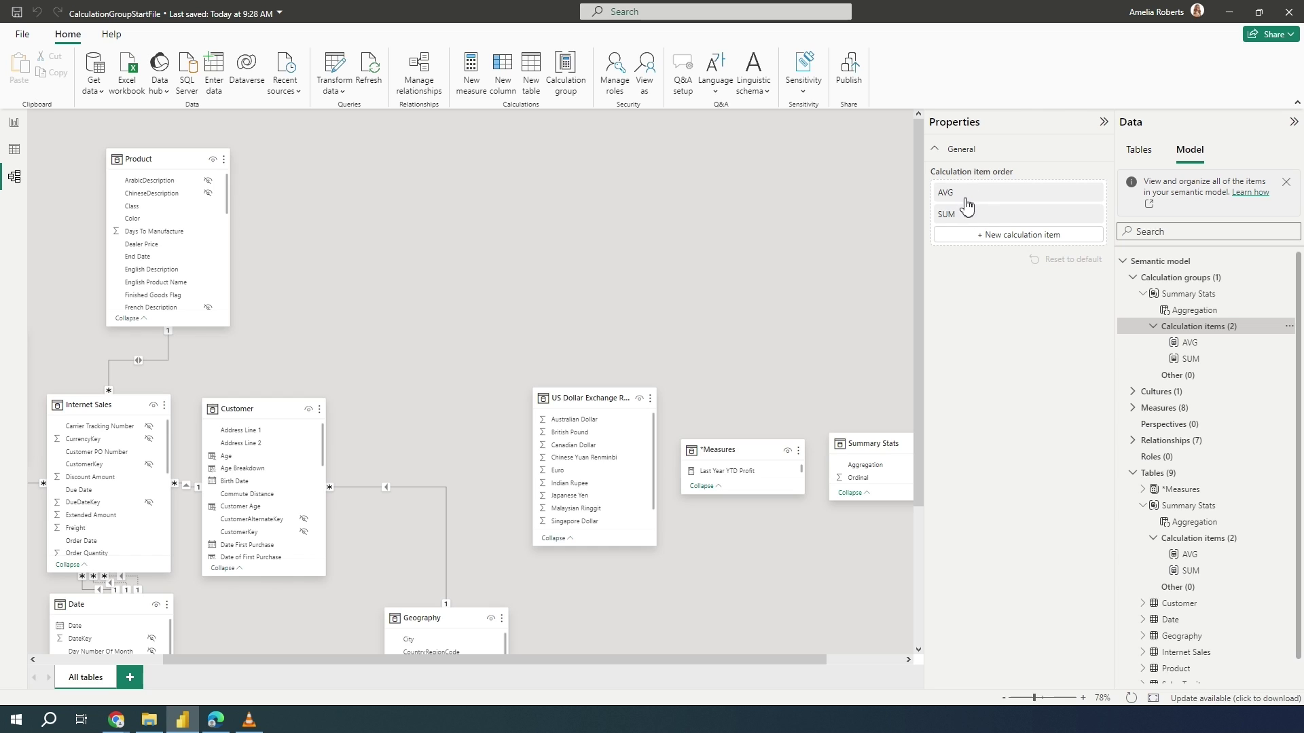
click(1008, 238)
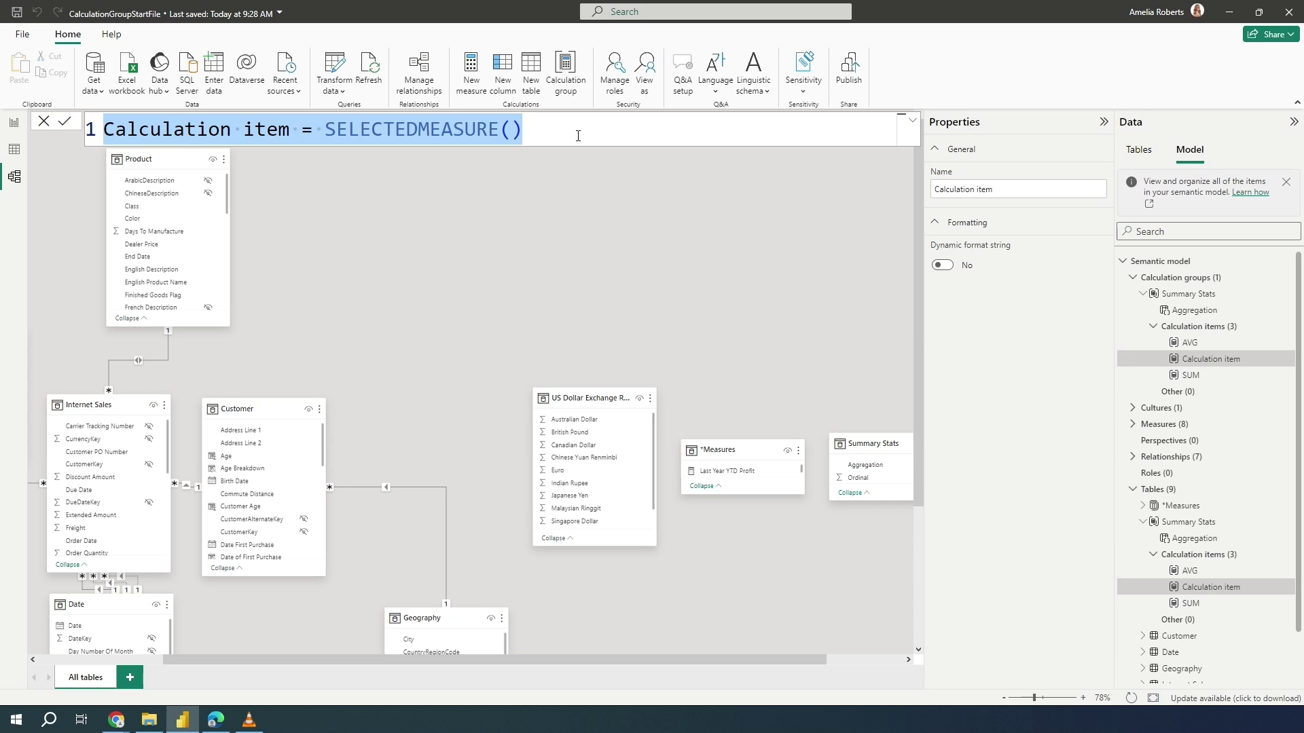
text(SUM = SUMX(VALUES('Internet Sales'), SELECTEDMEASURE()))
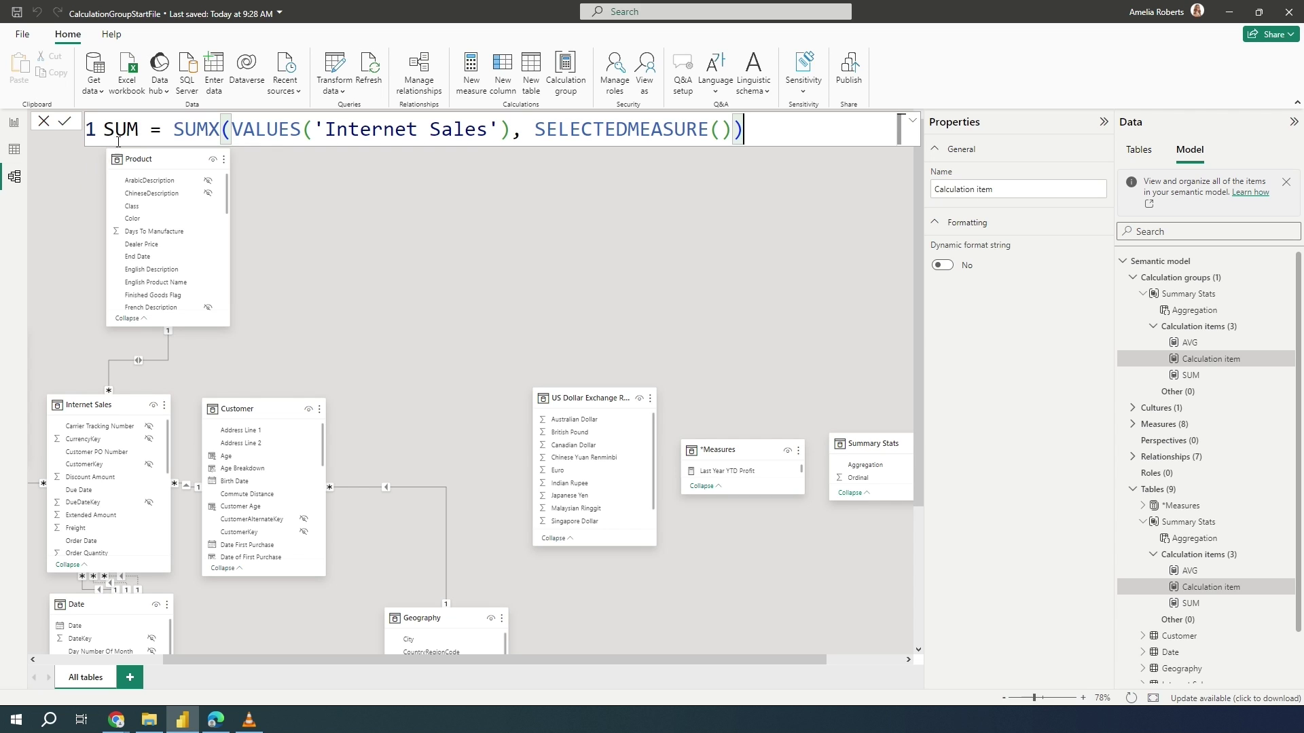
drag(139, 131, 105, 132)
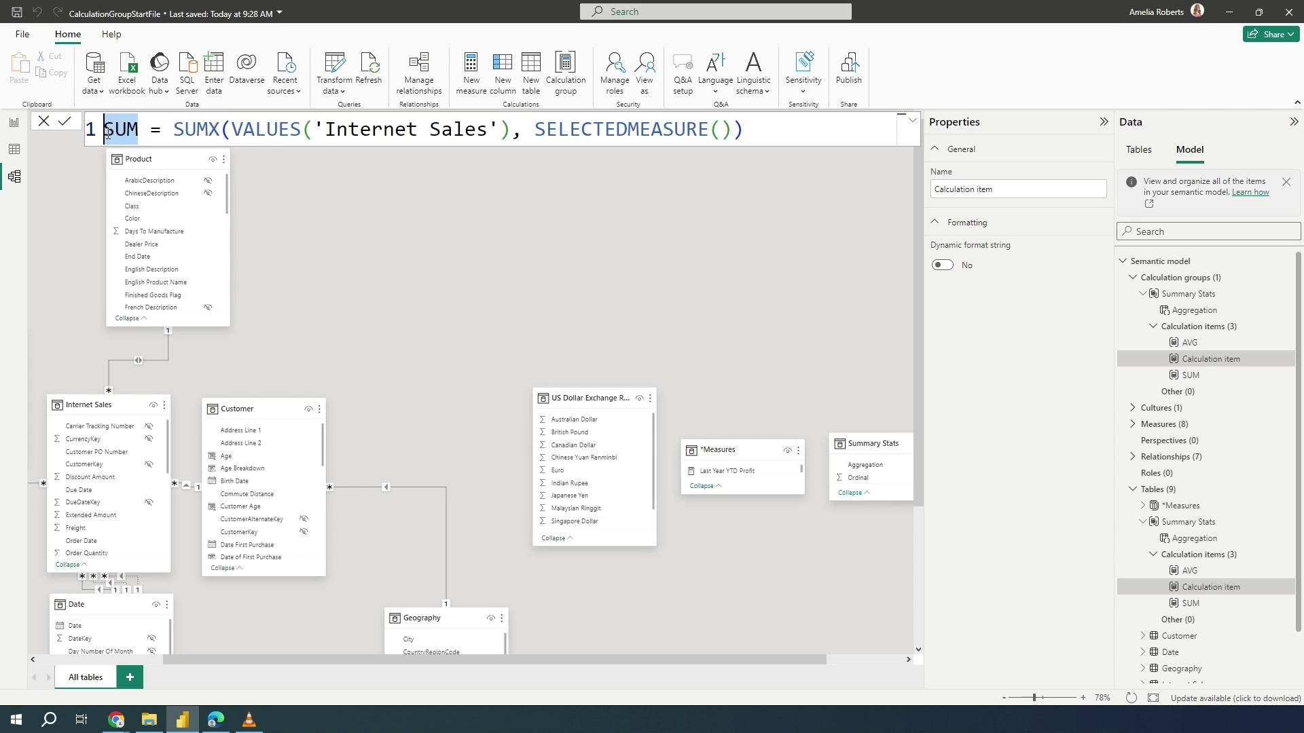
text(MIN)
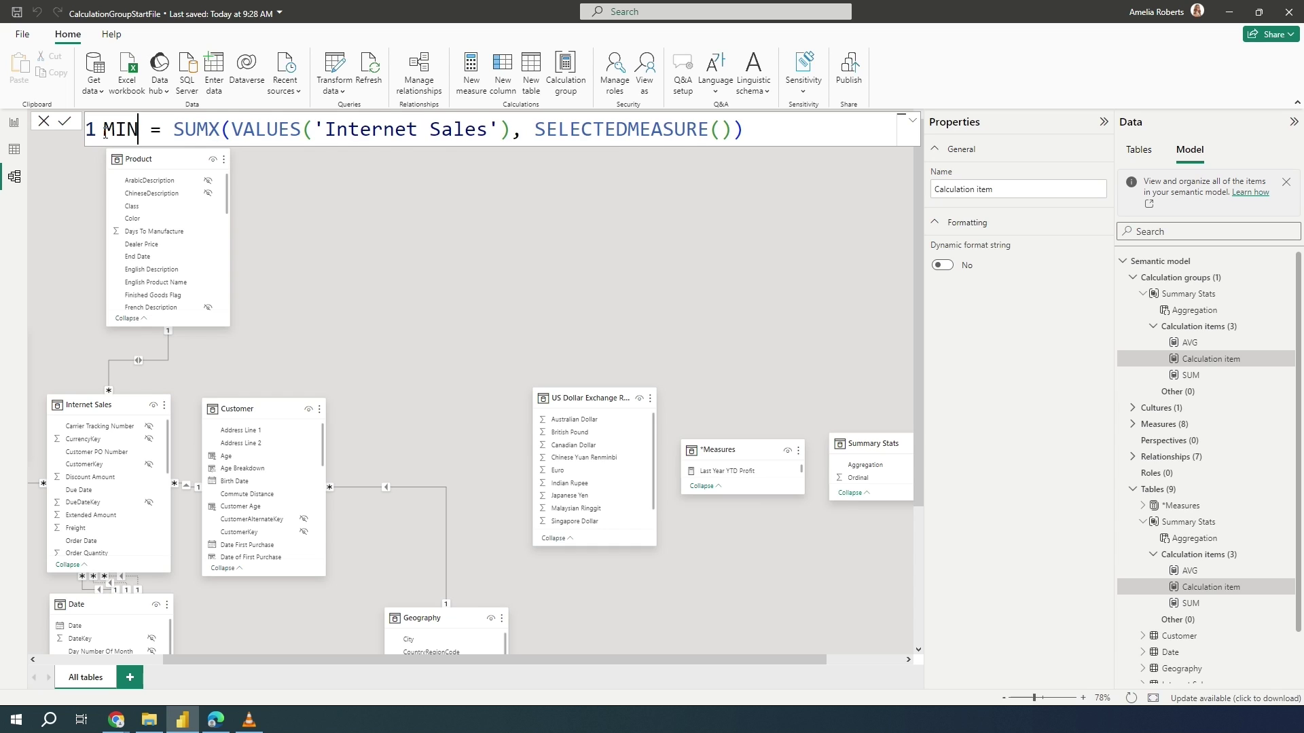
drag(217, 131, 173, 131)
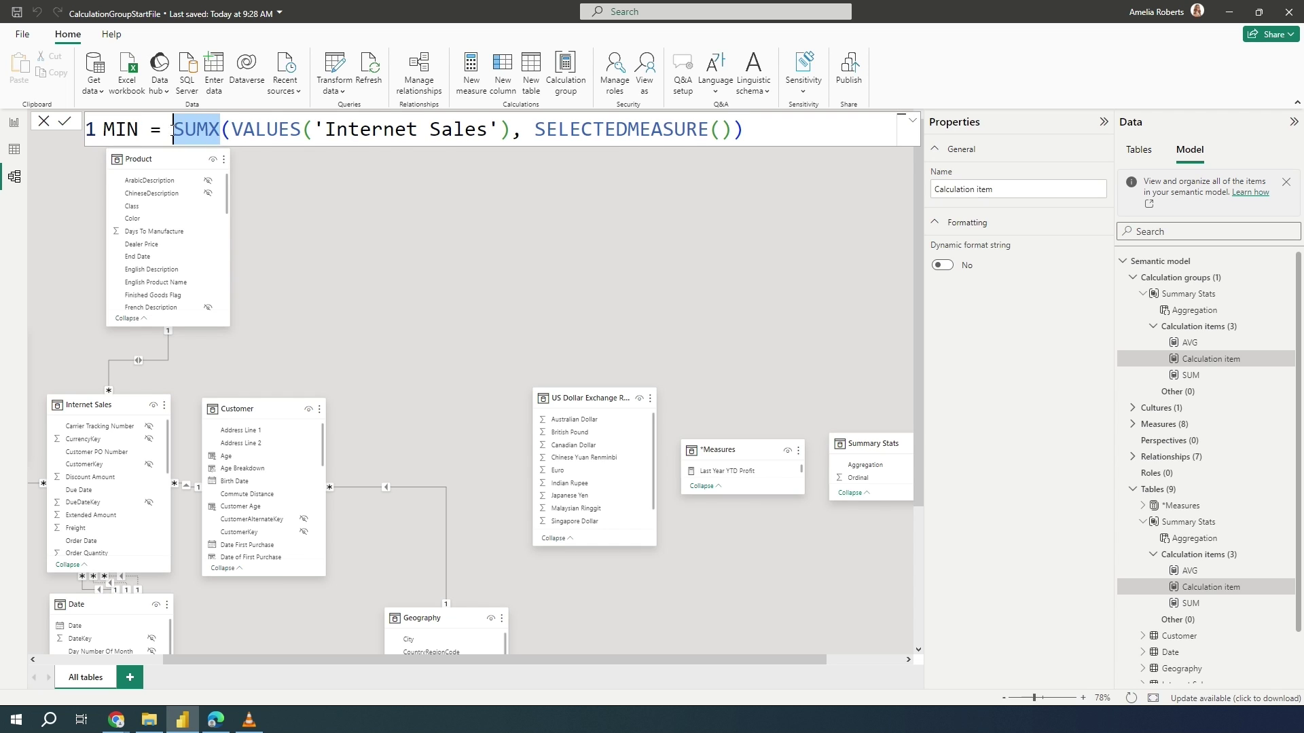
text(M)
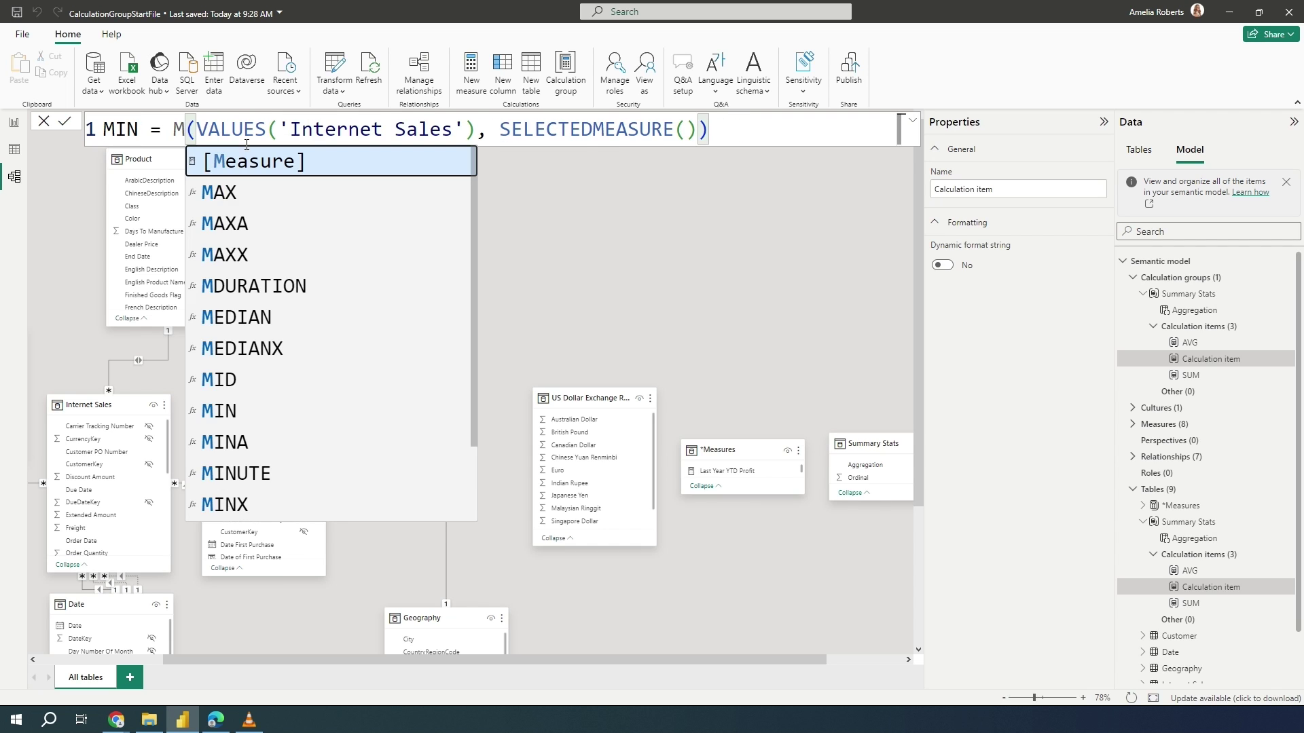
text(in)
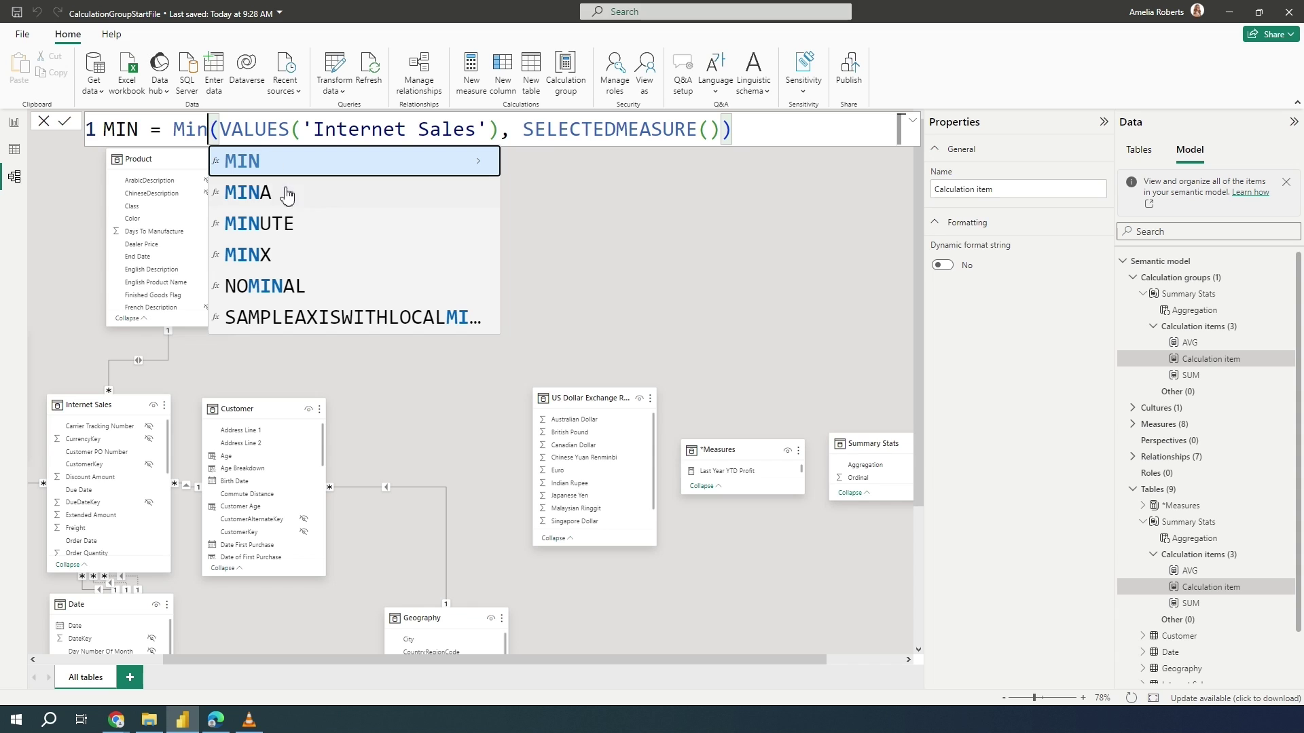
click(272, 254)
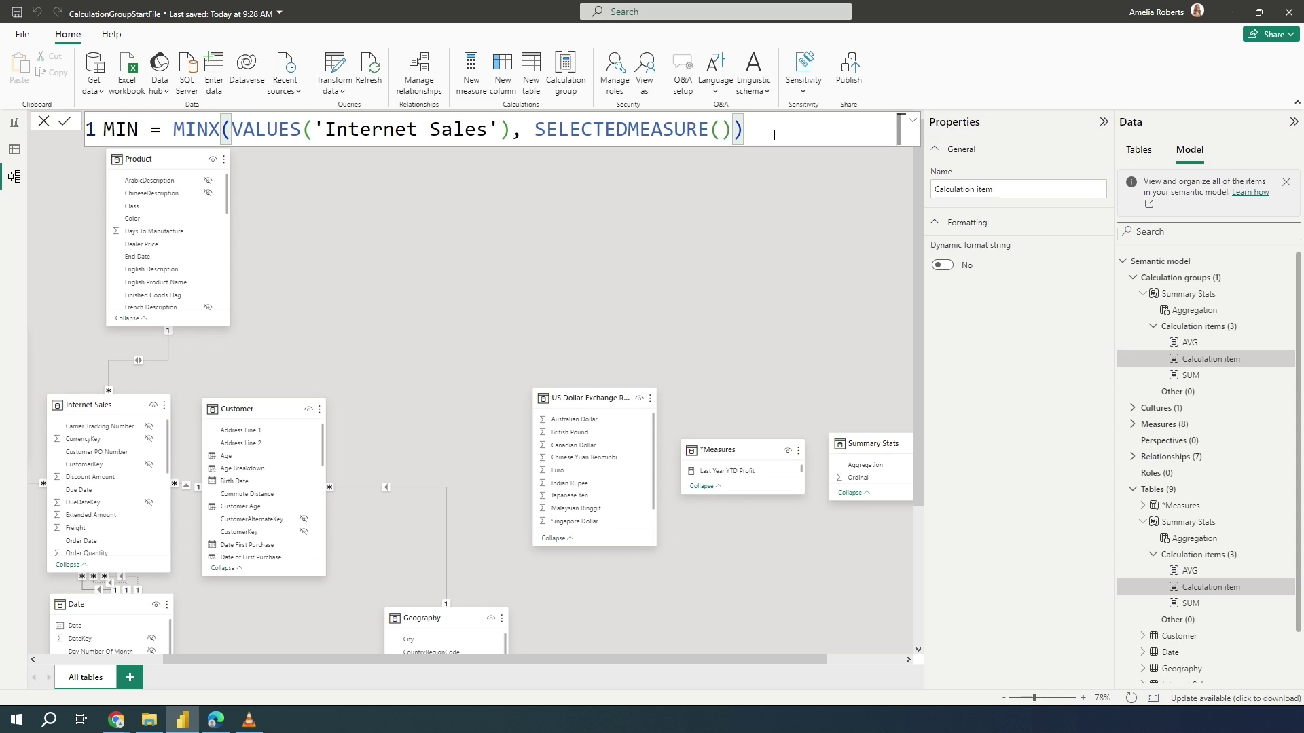
key(Return)
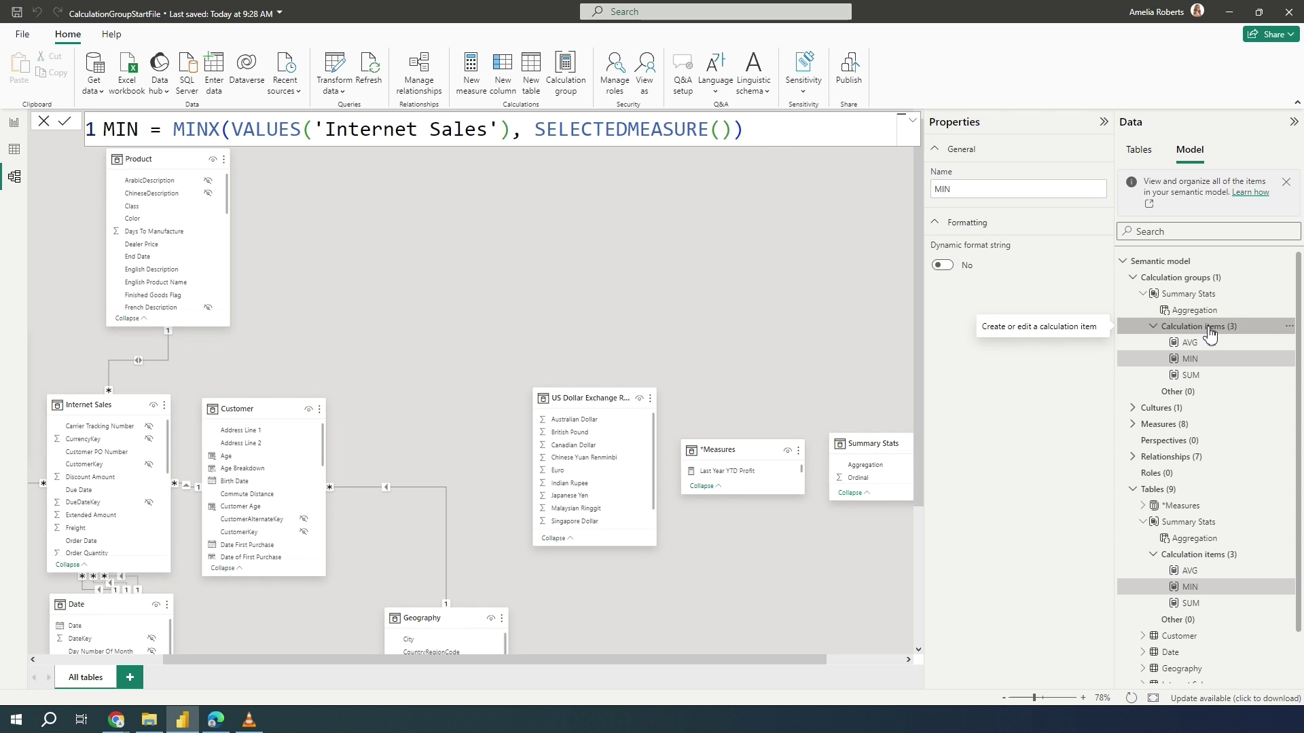
Step: Add a Summary Stats calculation item MAX = MAXX(VALUES('Internet Sales'), SELECTEDMEASURE())
click(1157, 332)
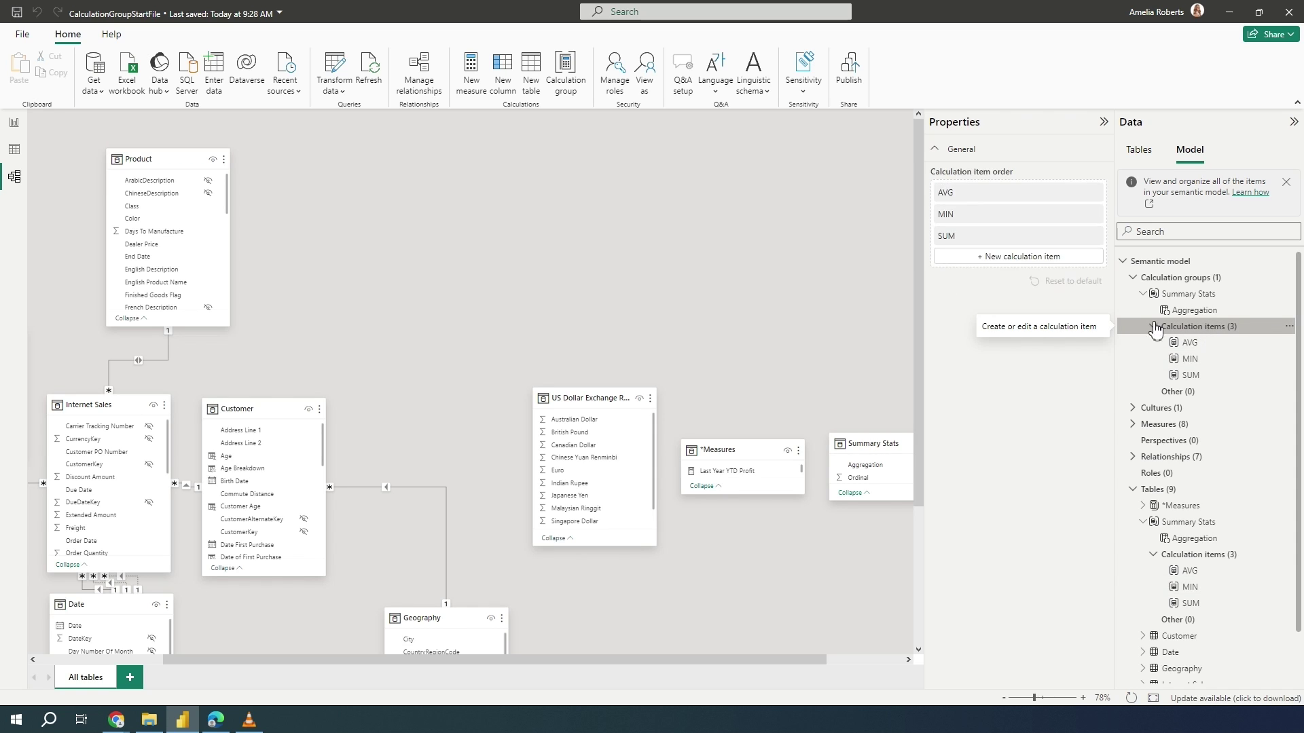
click(995, 258)
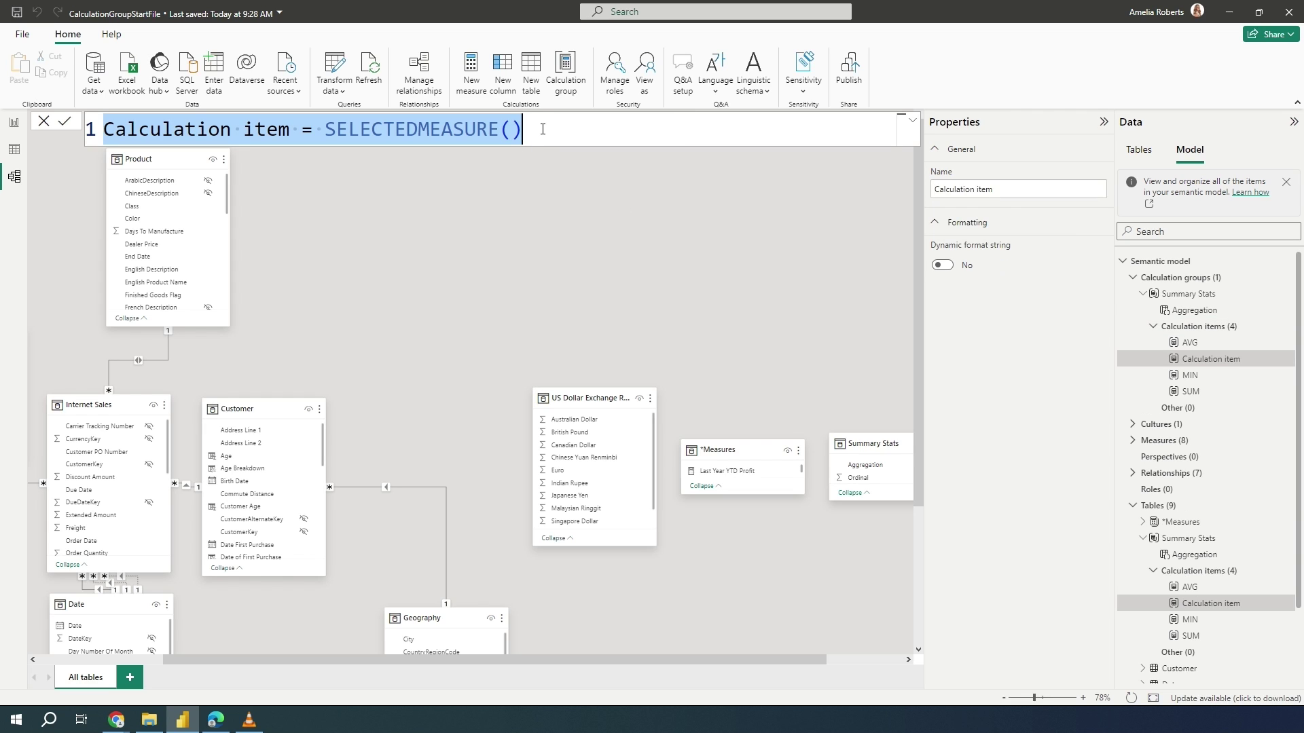
text(SUM = SUMX(VALUES('Internet Sales'), SELECTEDMEASURE()))
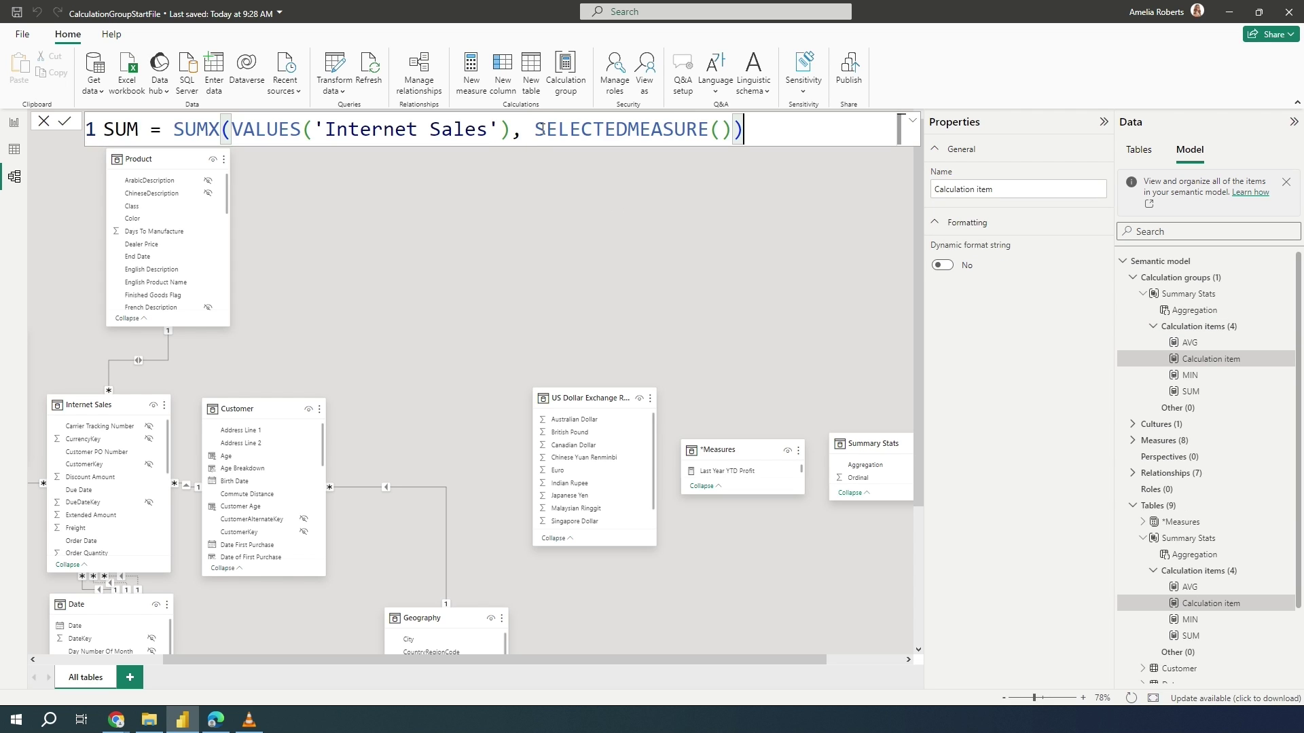
drag(137, 129, 107, 129)
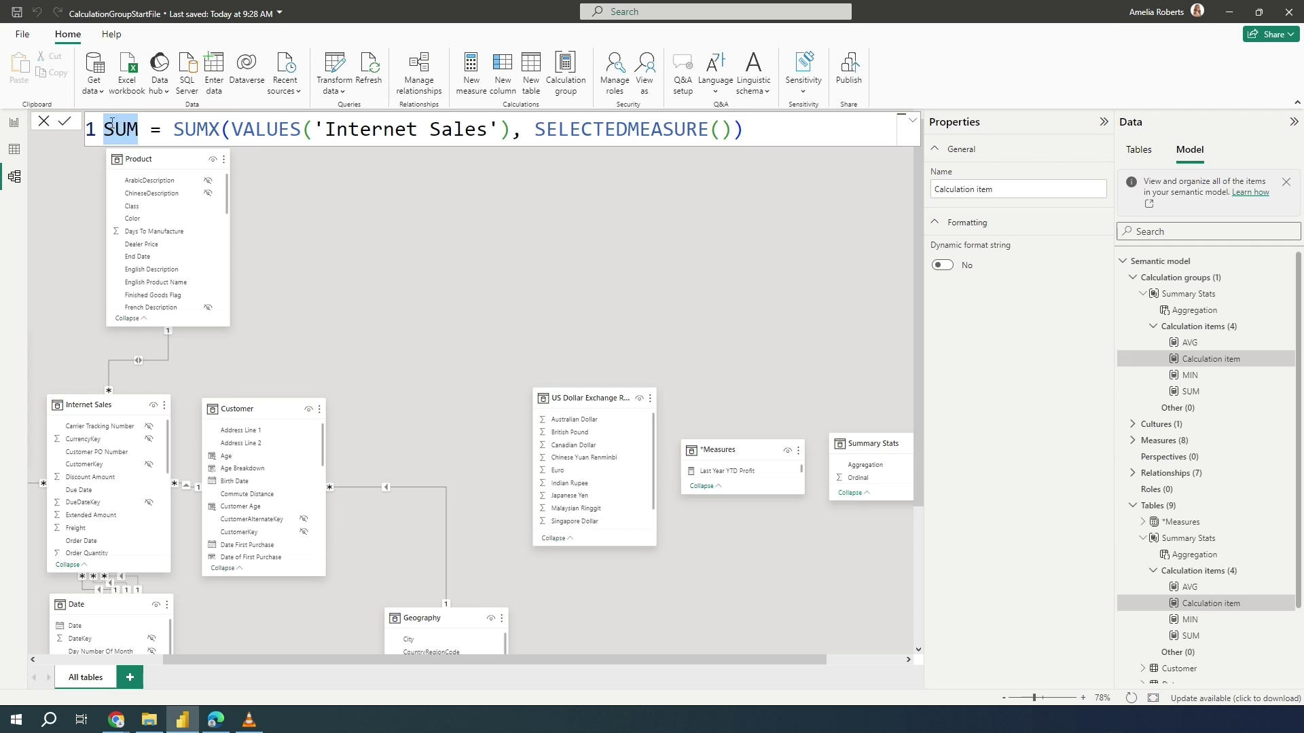
text(MAX)
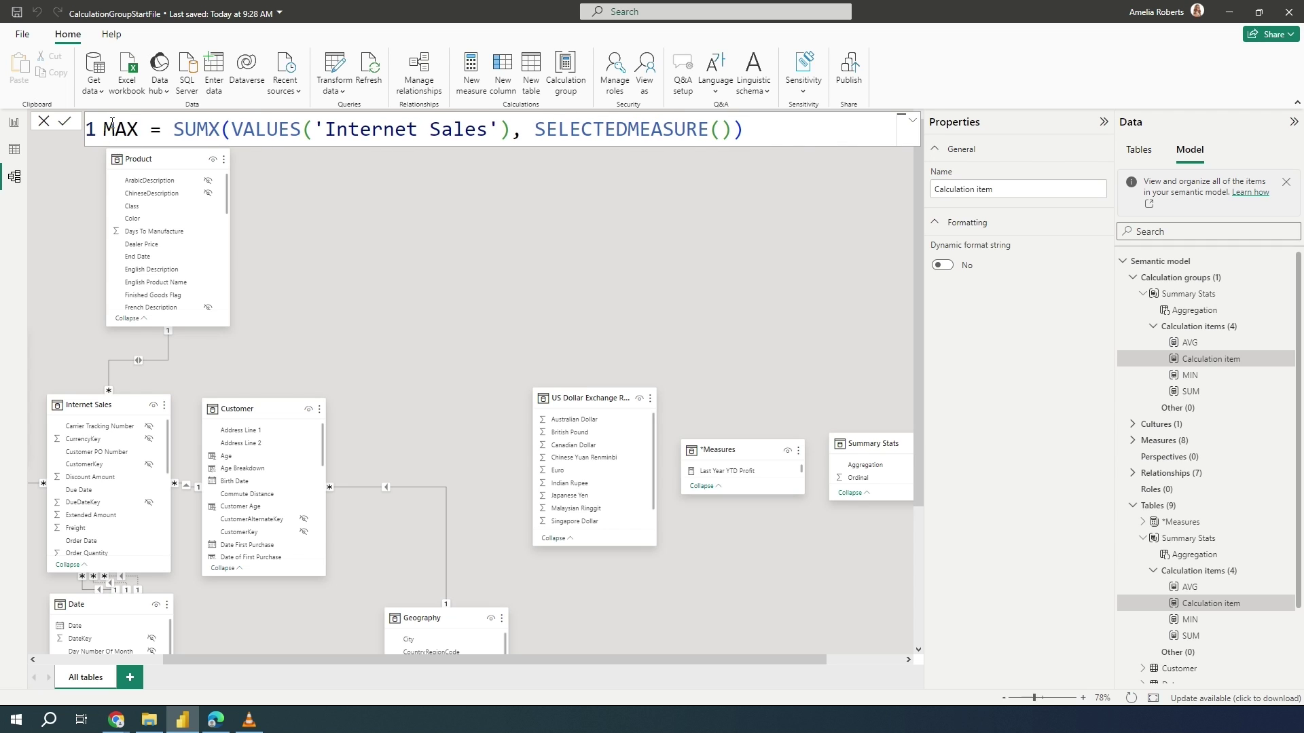
drag(221, 131, 176, 133)
text(Max)
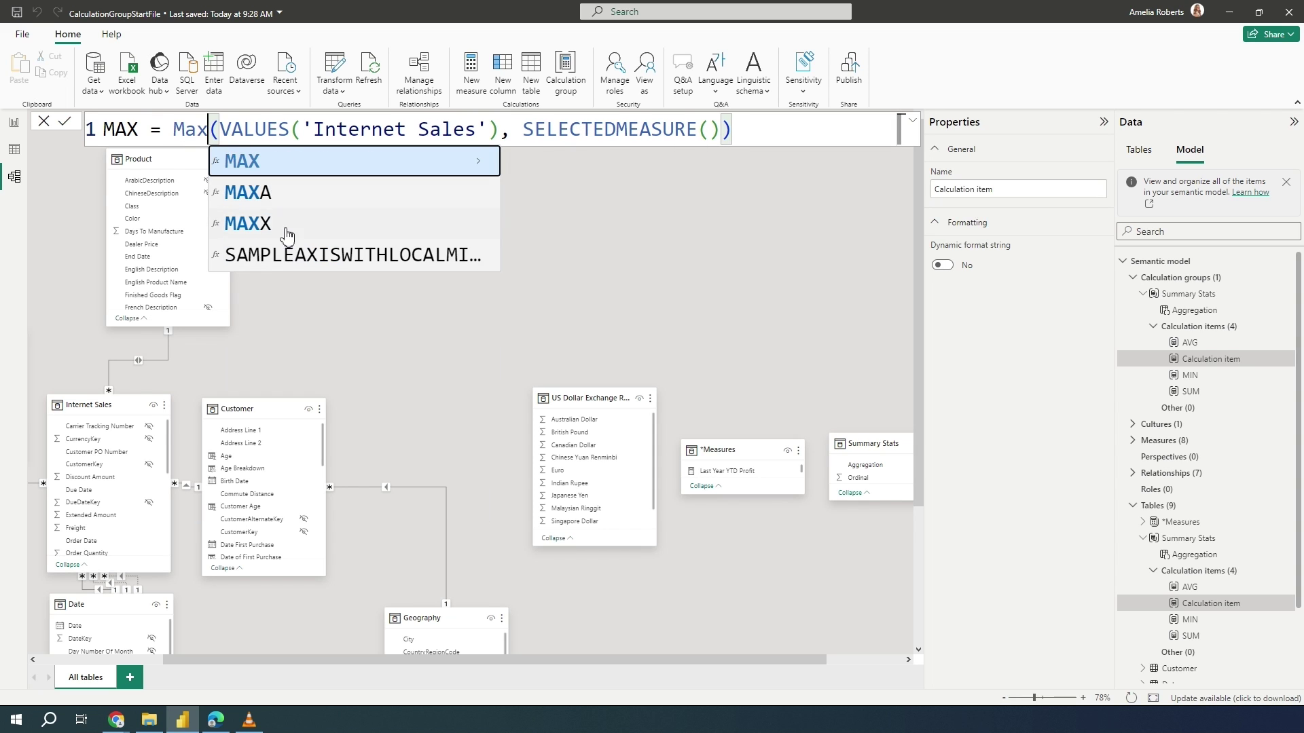
click(282, 226)
click(793, 134)
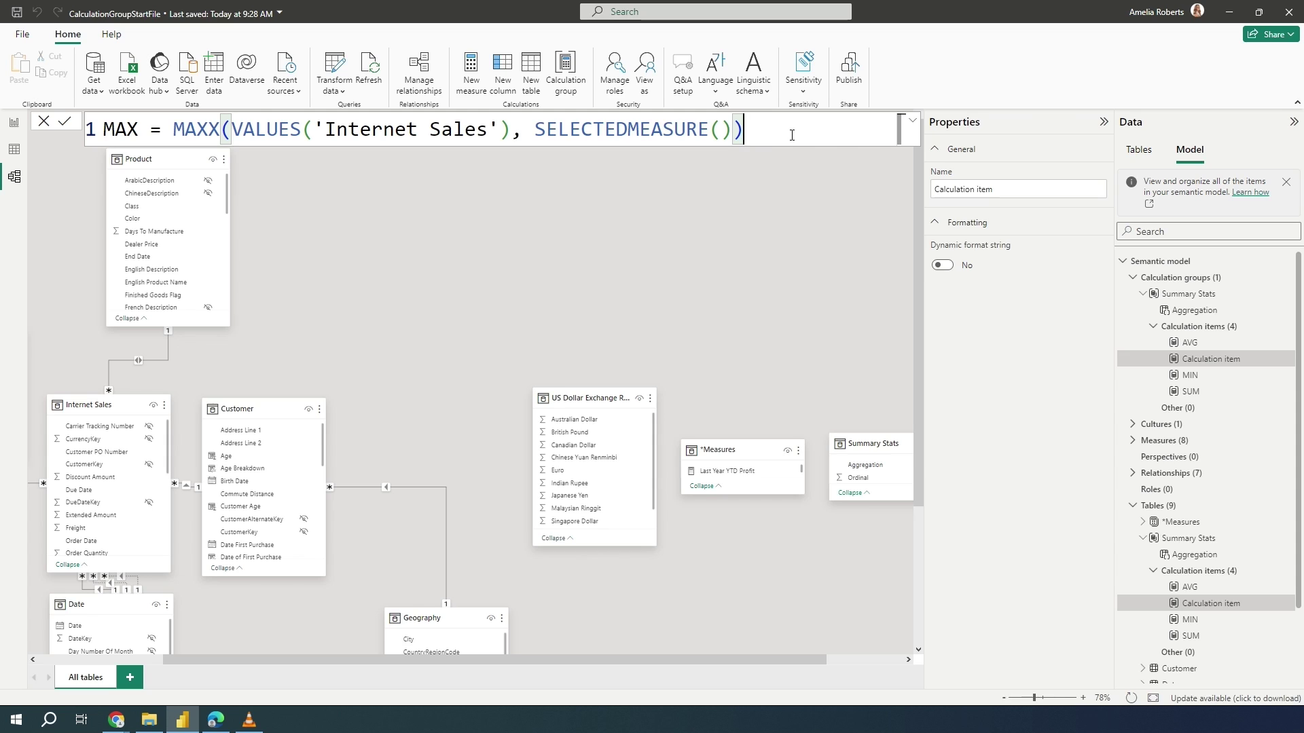
key(Return)
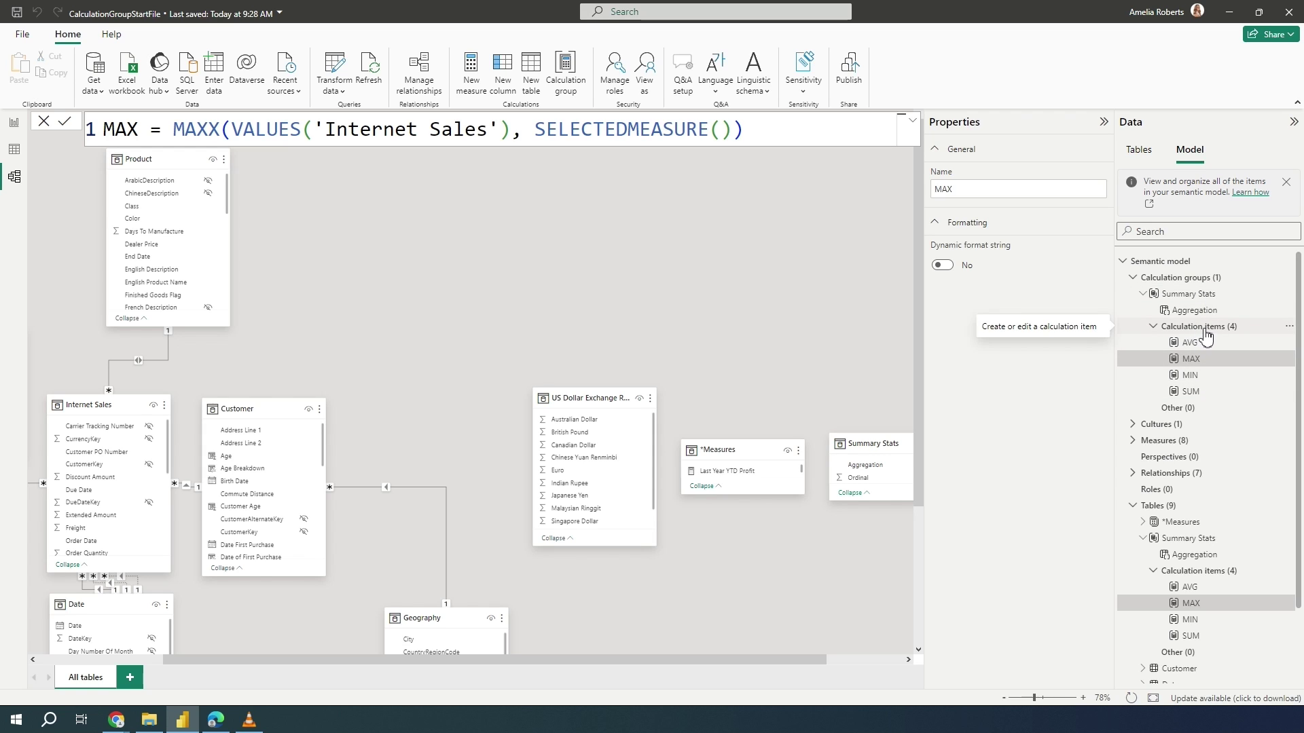
Step: Reorder the calculation items to SUM, AVG, MIN, MAX
click(1205, 332)
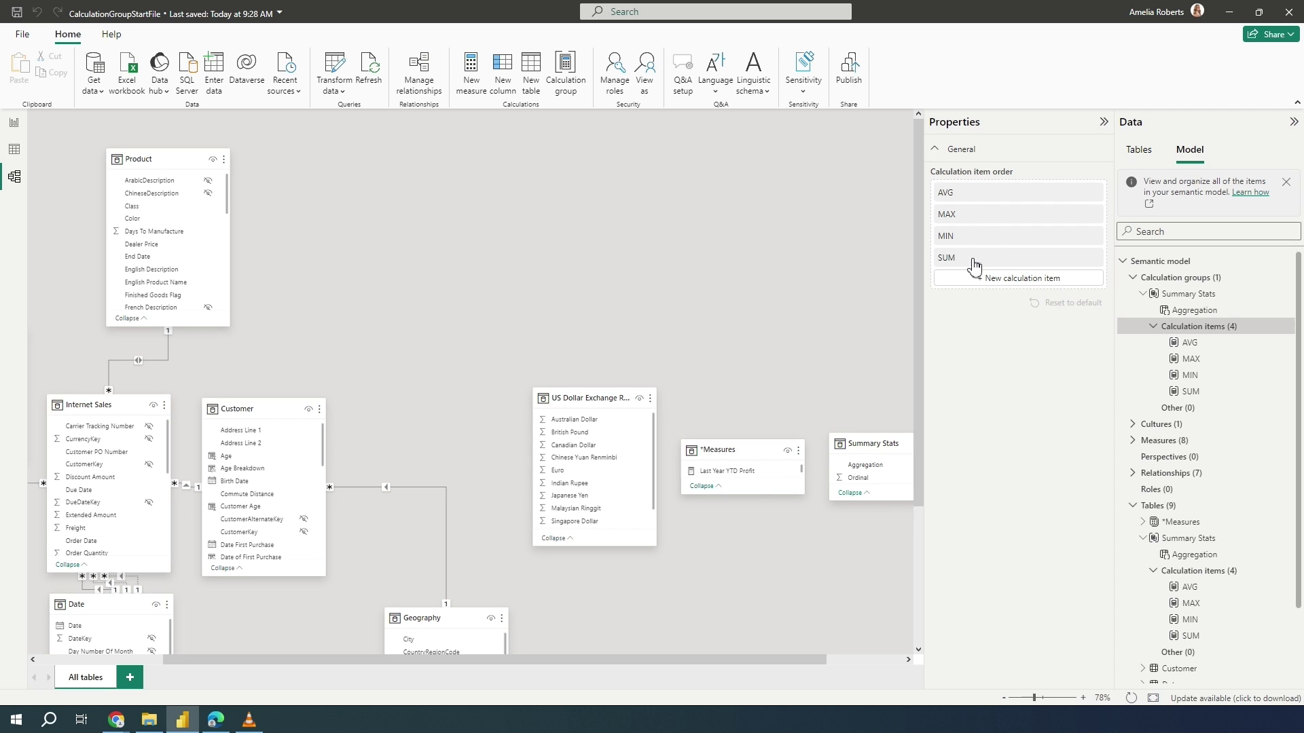
drag(975, 264, 974, 198)
drag(983, 257, 985, 246)
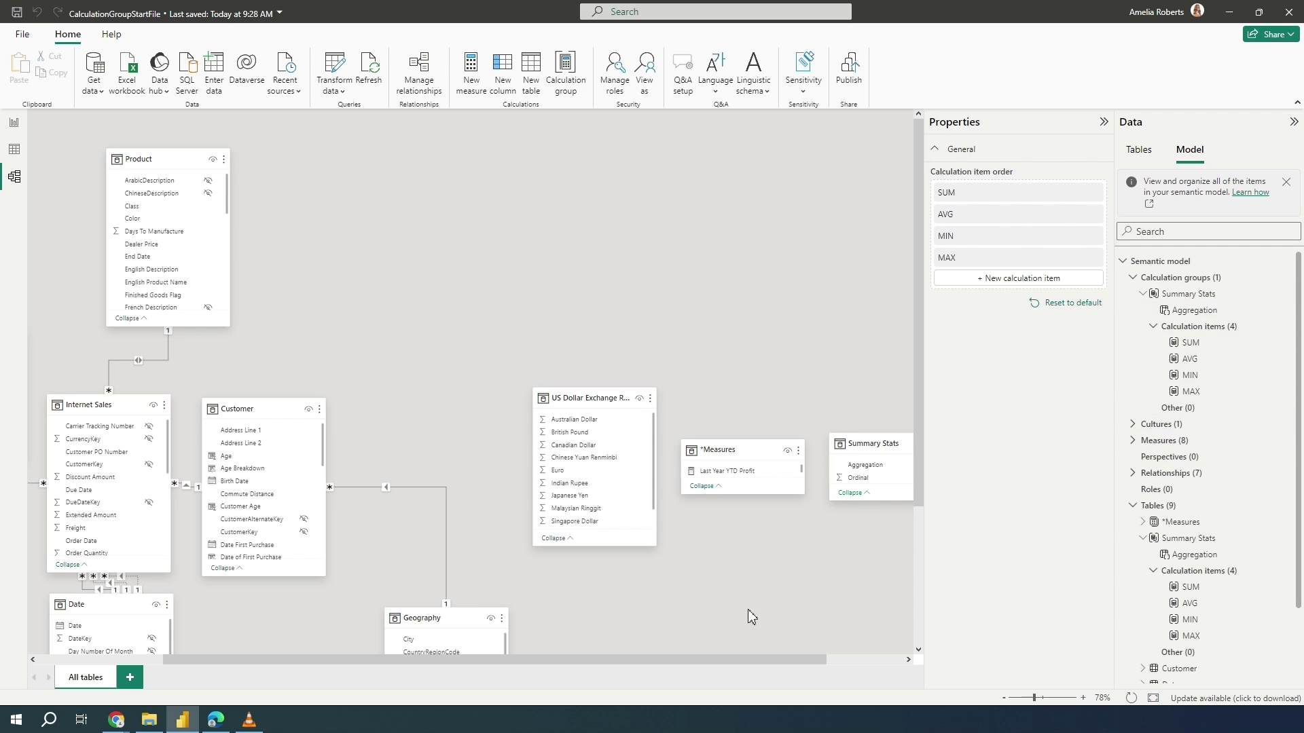
Step: Move Summary Stats to the diagram's top with *Measures placed below it
drag(689, 659, 779, 665)
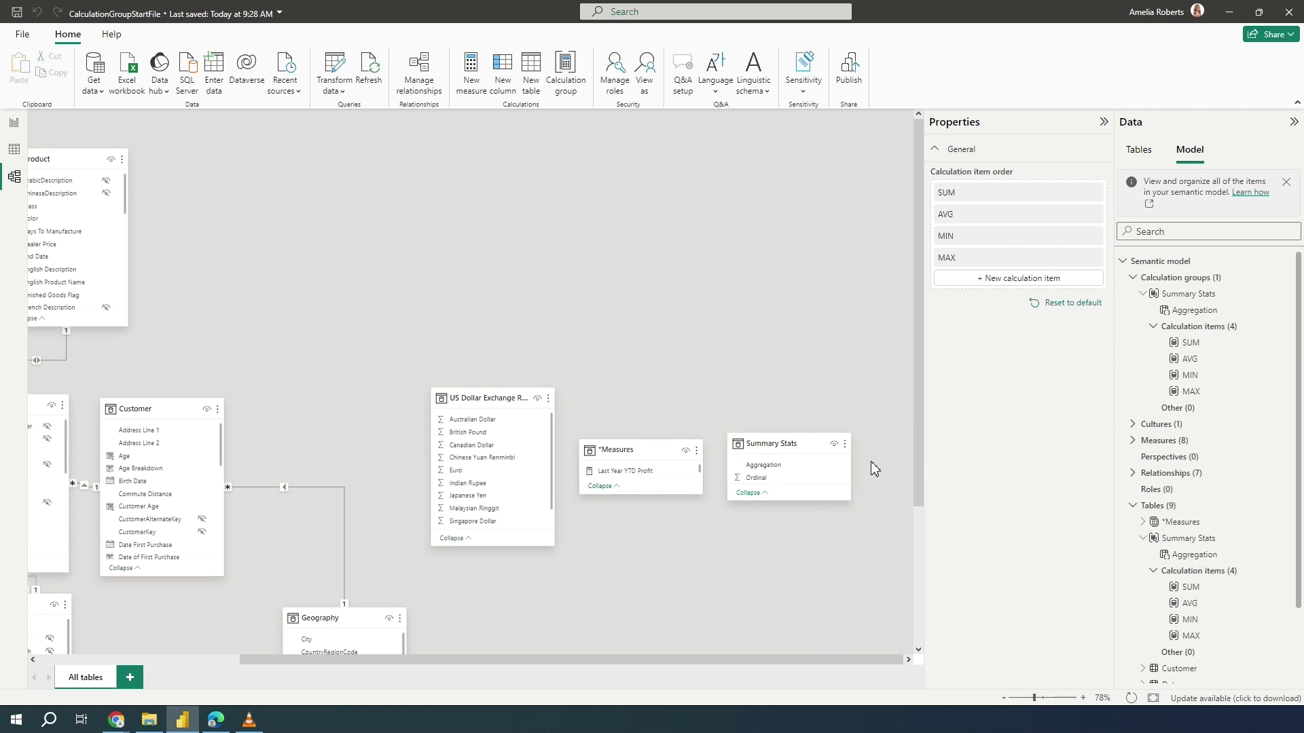
drag(815, 442, 583, 188)
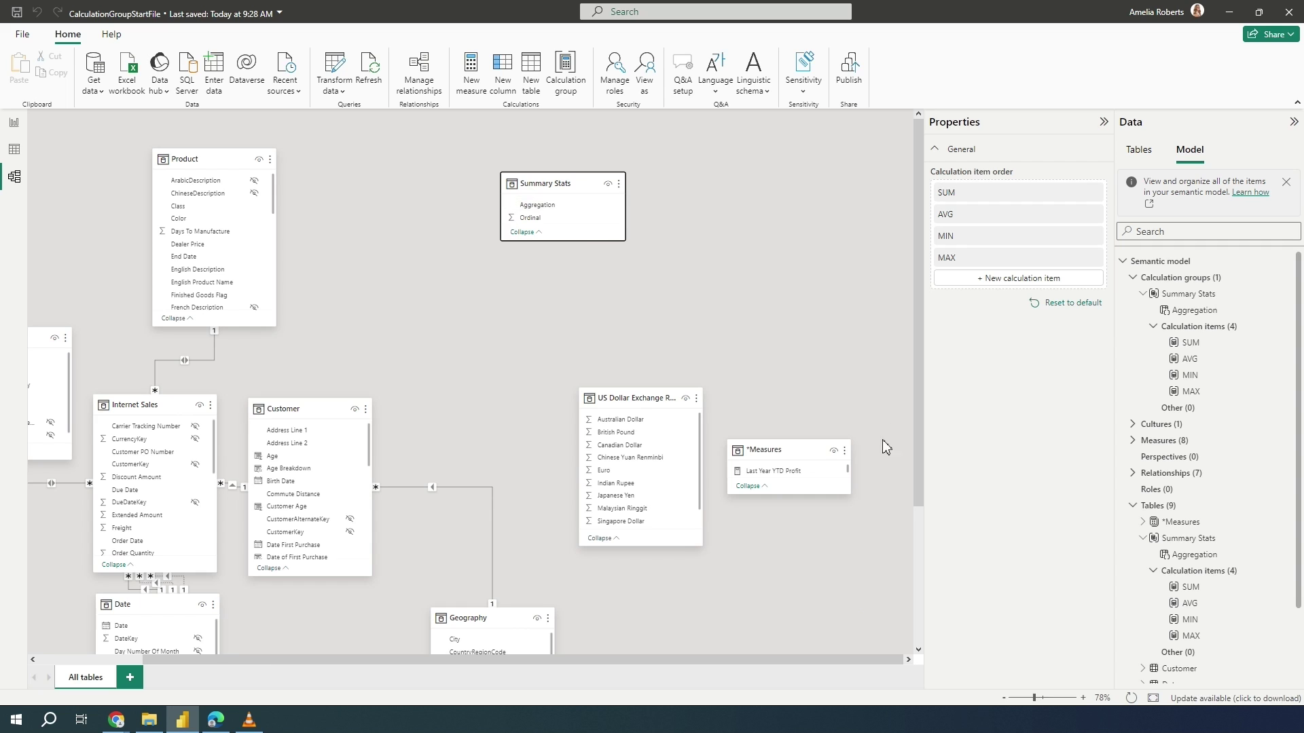
drag(806, 451, 666, 278)
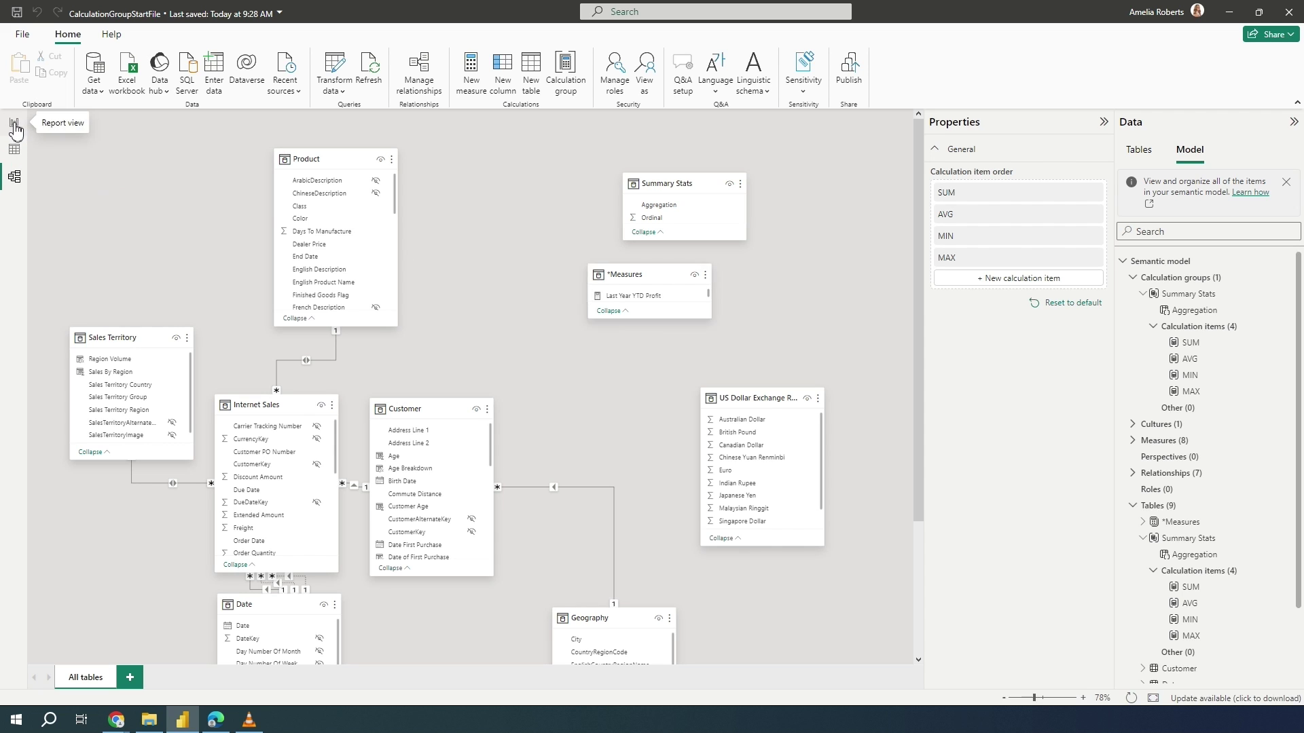
Step: Switch to the Report view and expand Summary Stats in the Data pane to show Aggregation
click(14, 124)
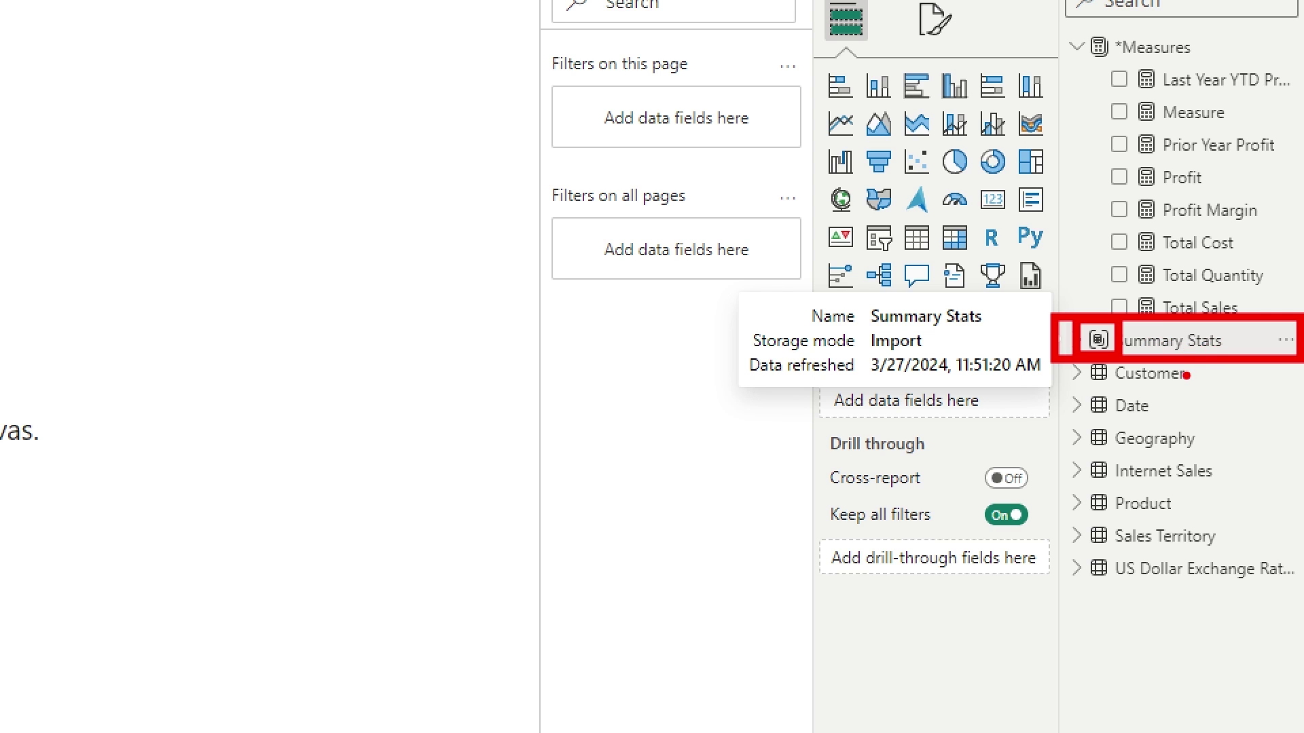
click(1077, 340)
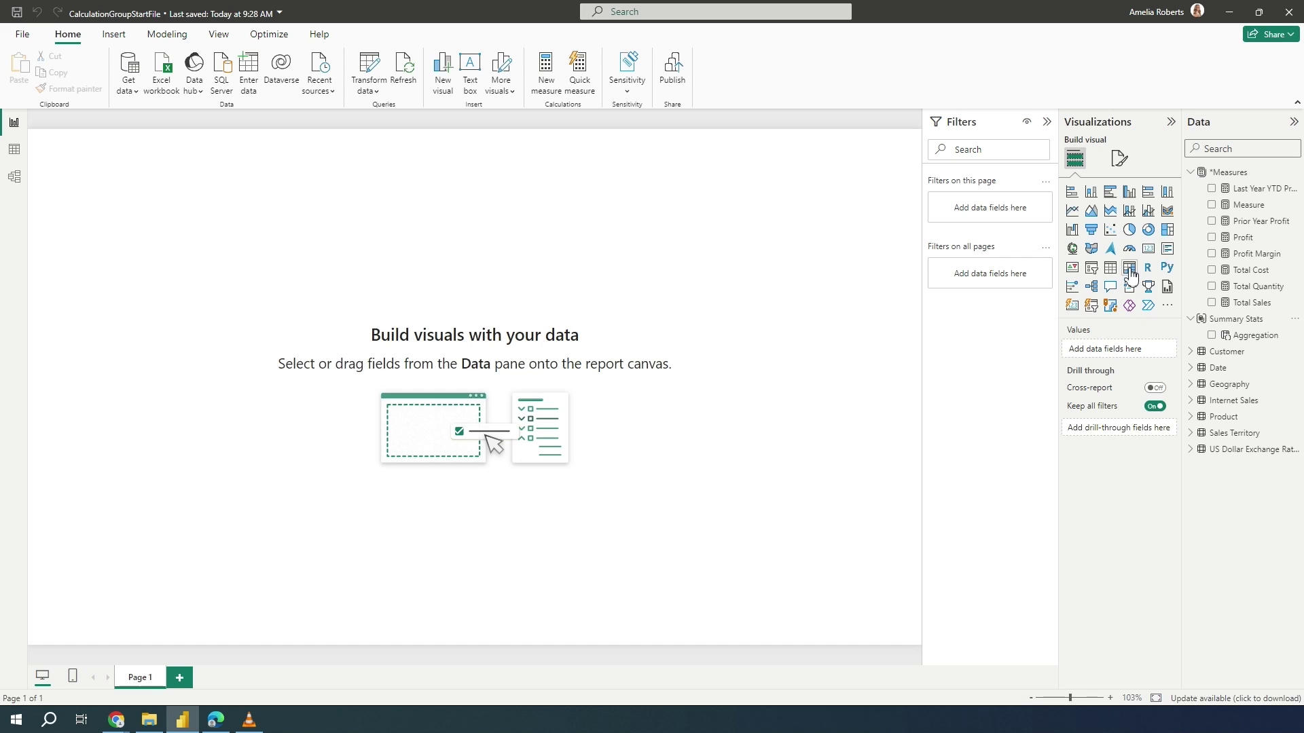
Step: Add a top-left matrix with Profit and Total Cost values by Date Drilldown, sized to fit its rows
click(1131, 274)
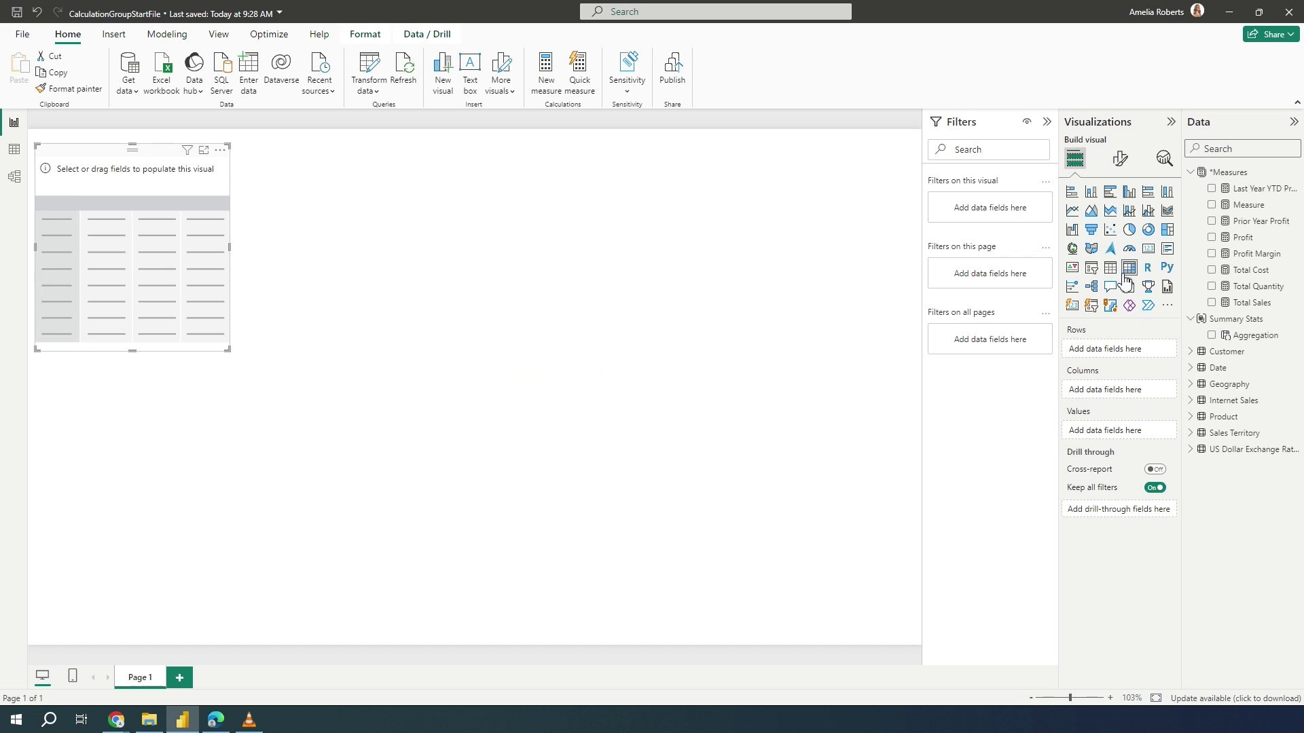
drag(138, 163, 132, 149)
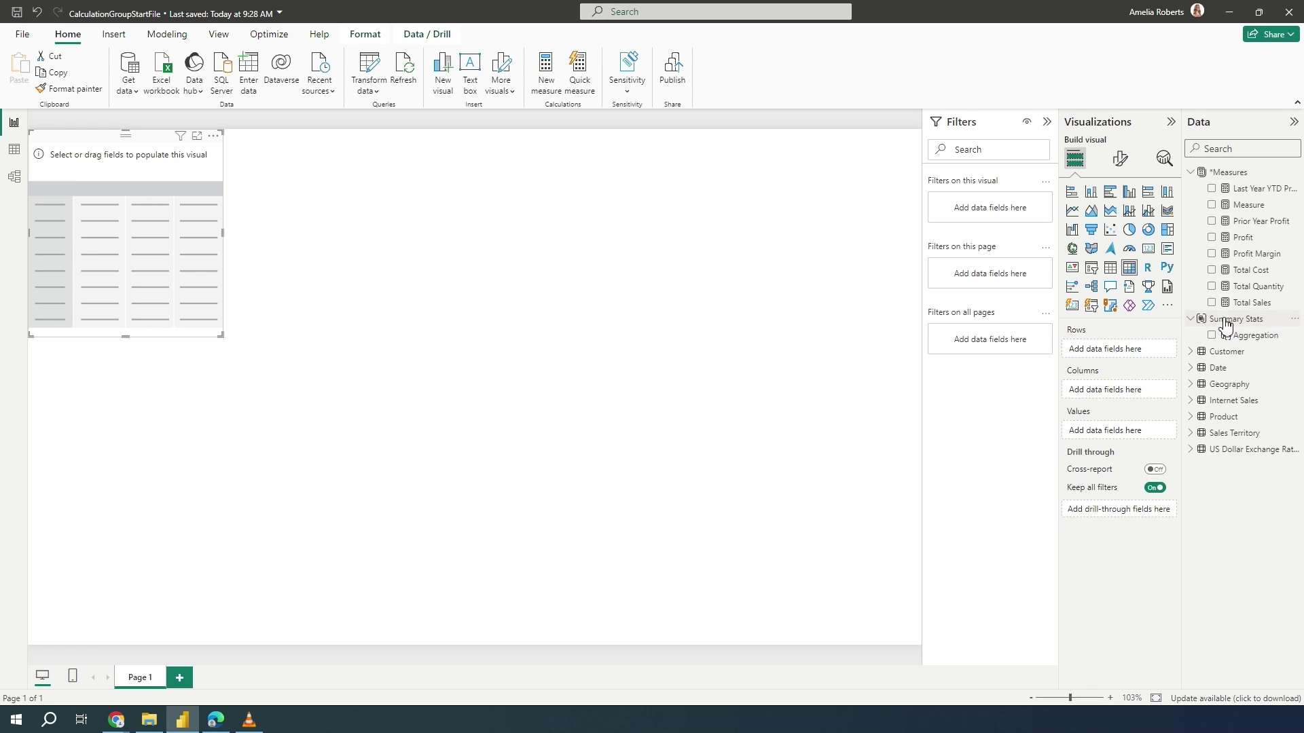
click(1213, 239)
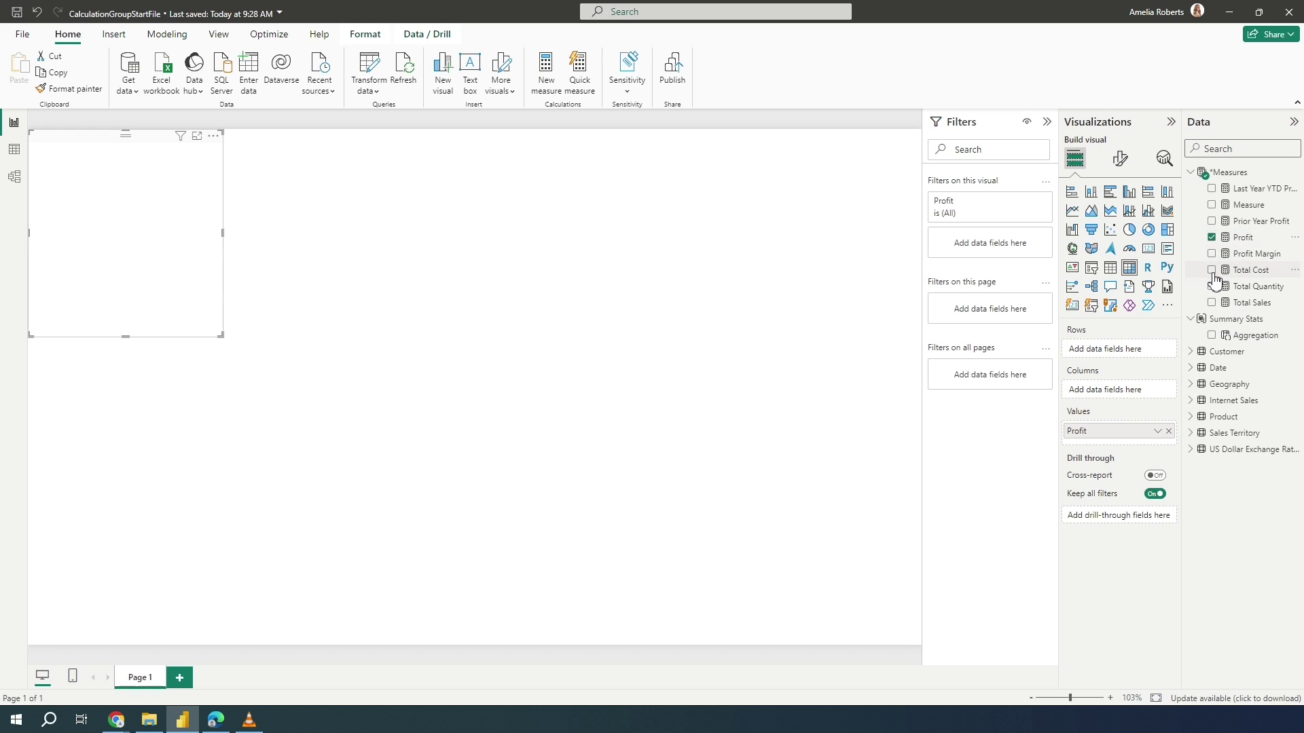
click(1212, 271)
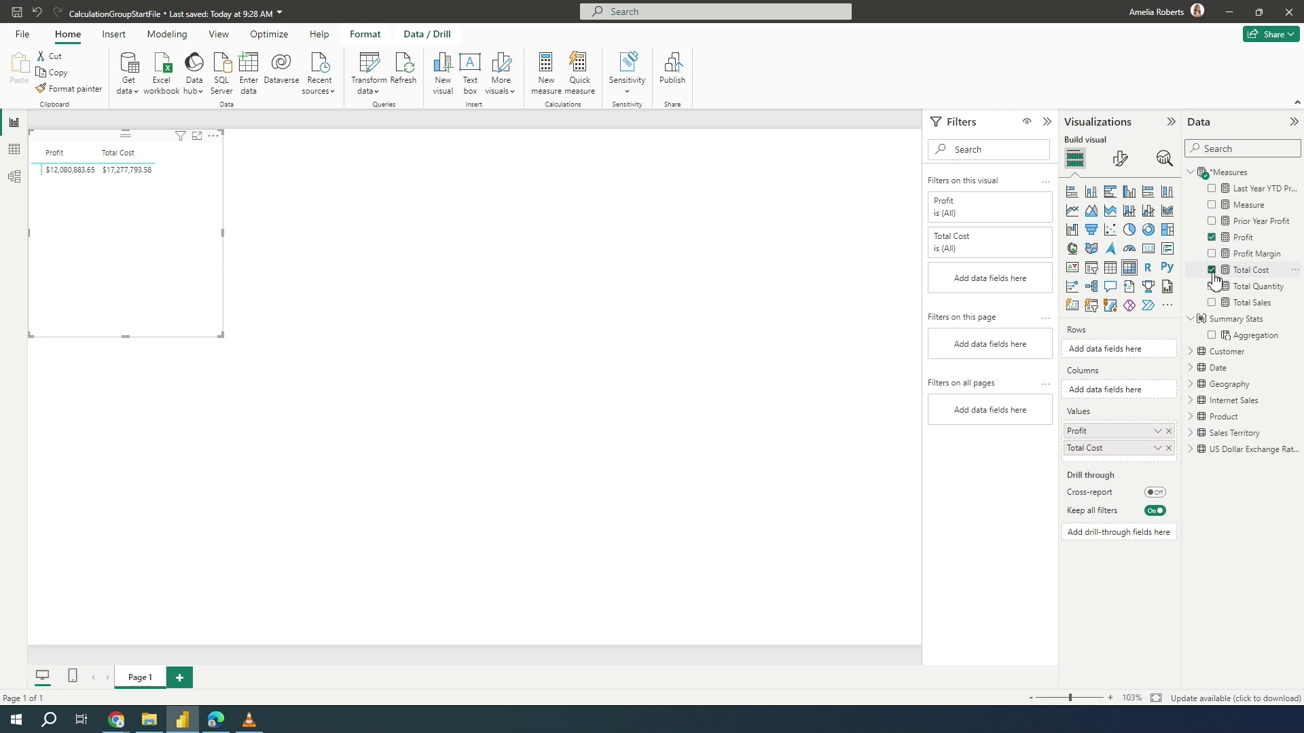
click(1190, 369)
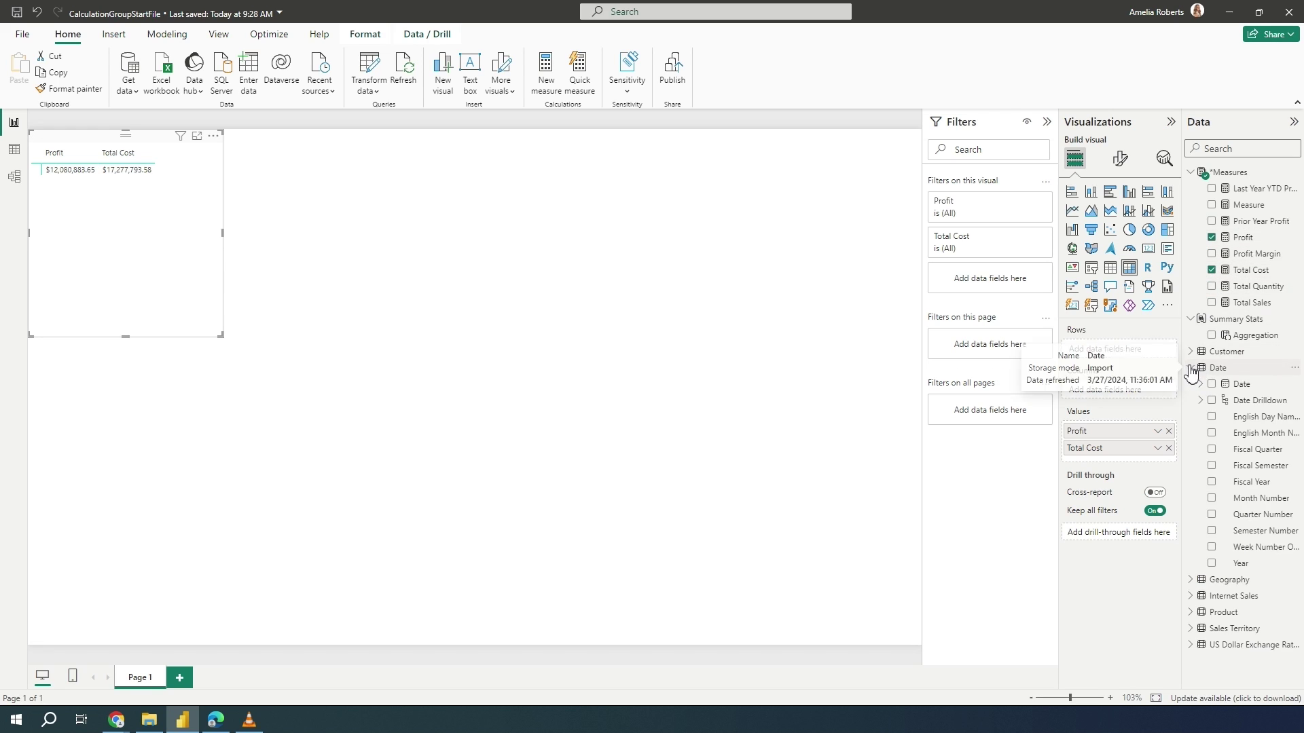
click(1212, 402)
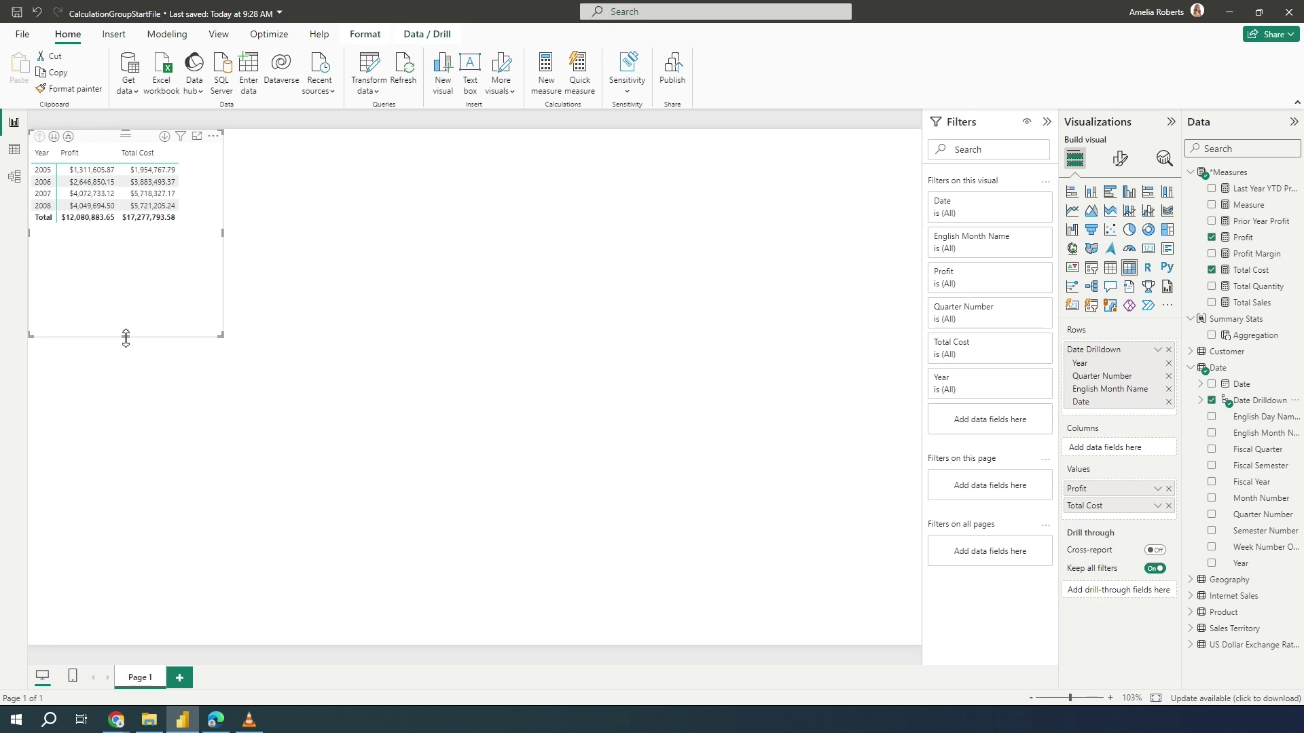
drag(125, 337, 126, 244)
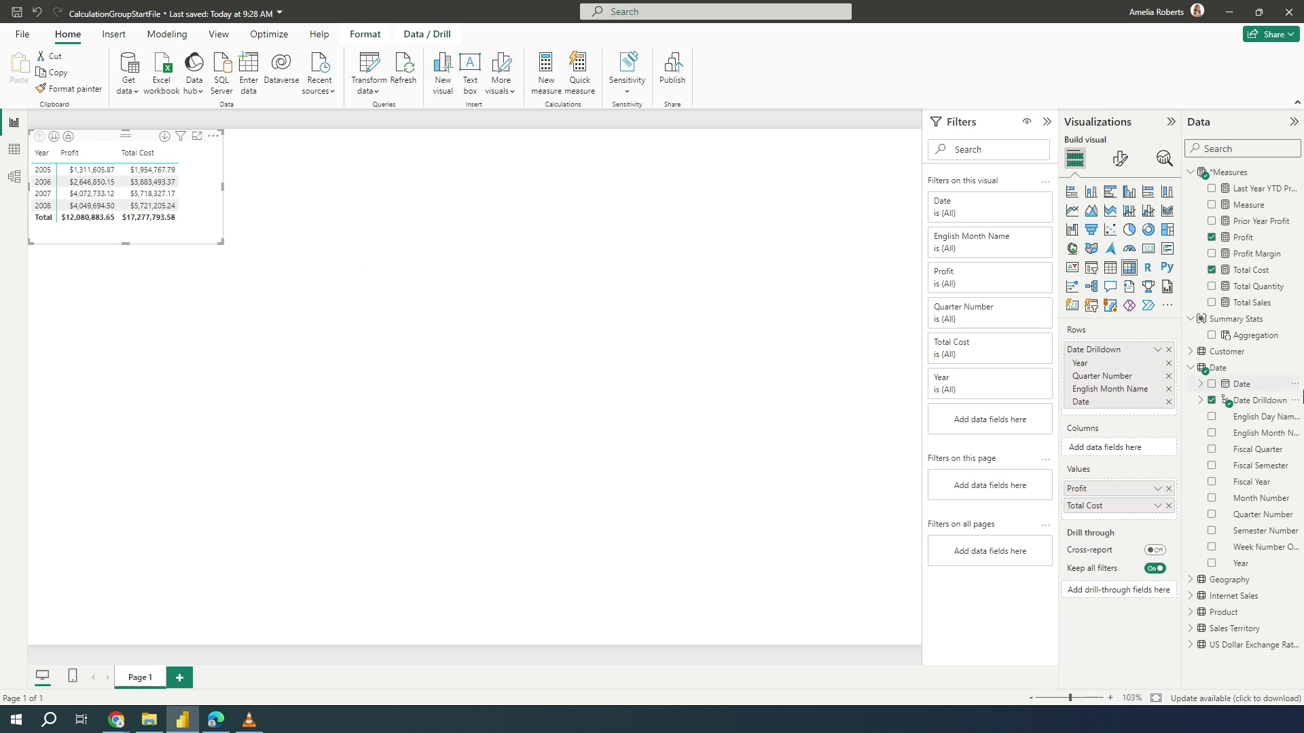
click(1191, 368)
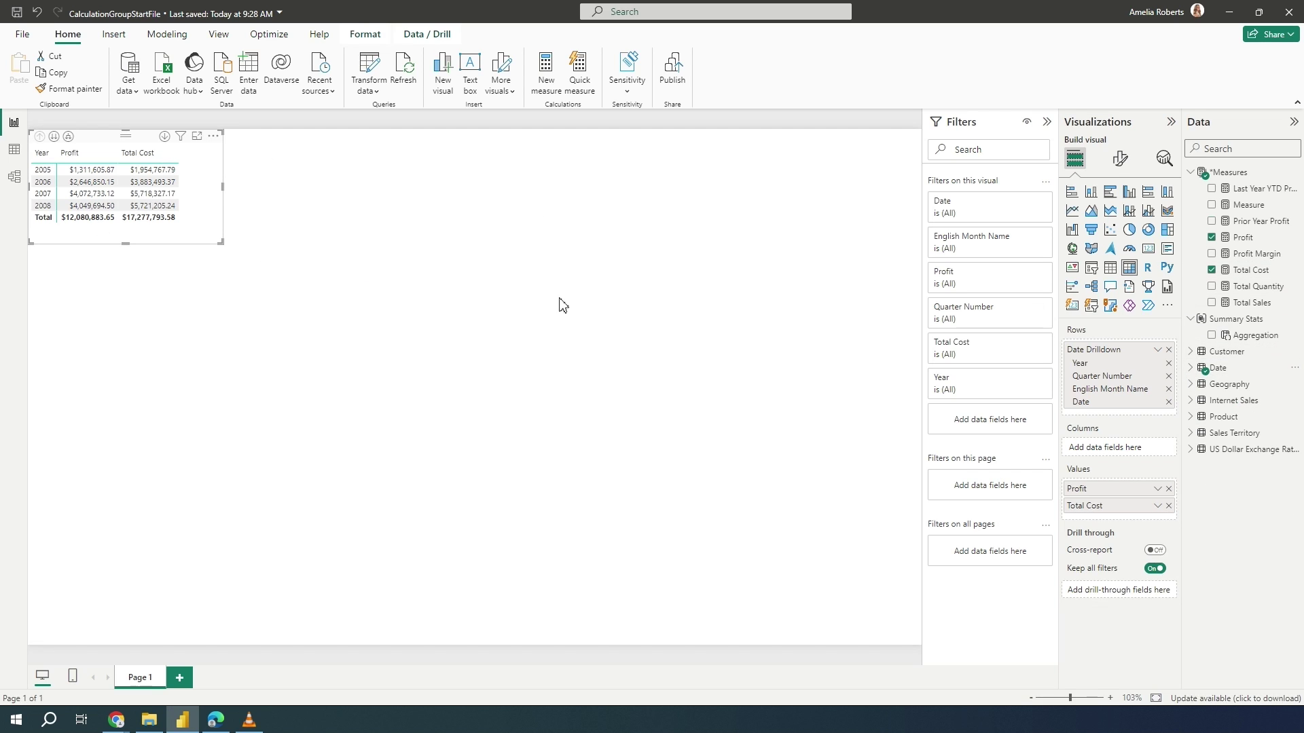
Step: Place a slicer on Summary Stats Aggregation beside the matrix
click(653, 270)
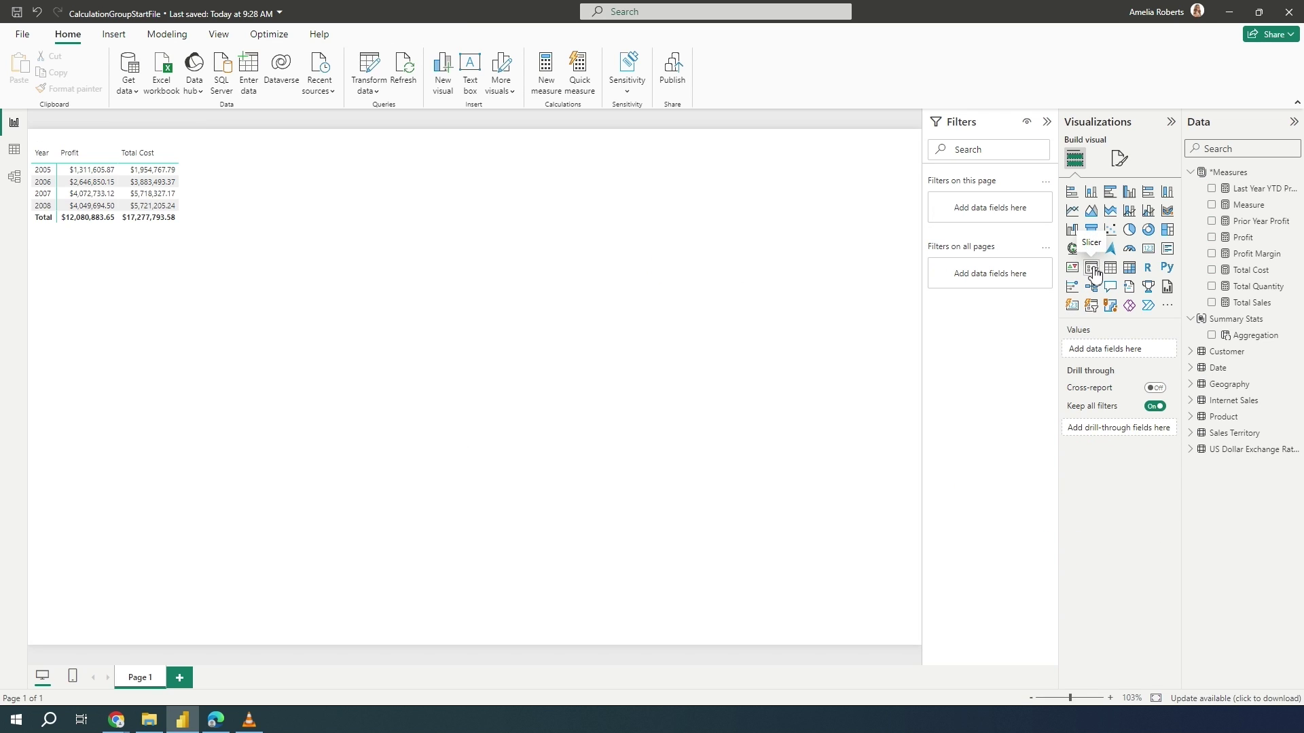
click(1094, 273)
drag(163, 378, 358, 212)
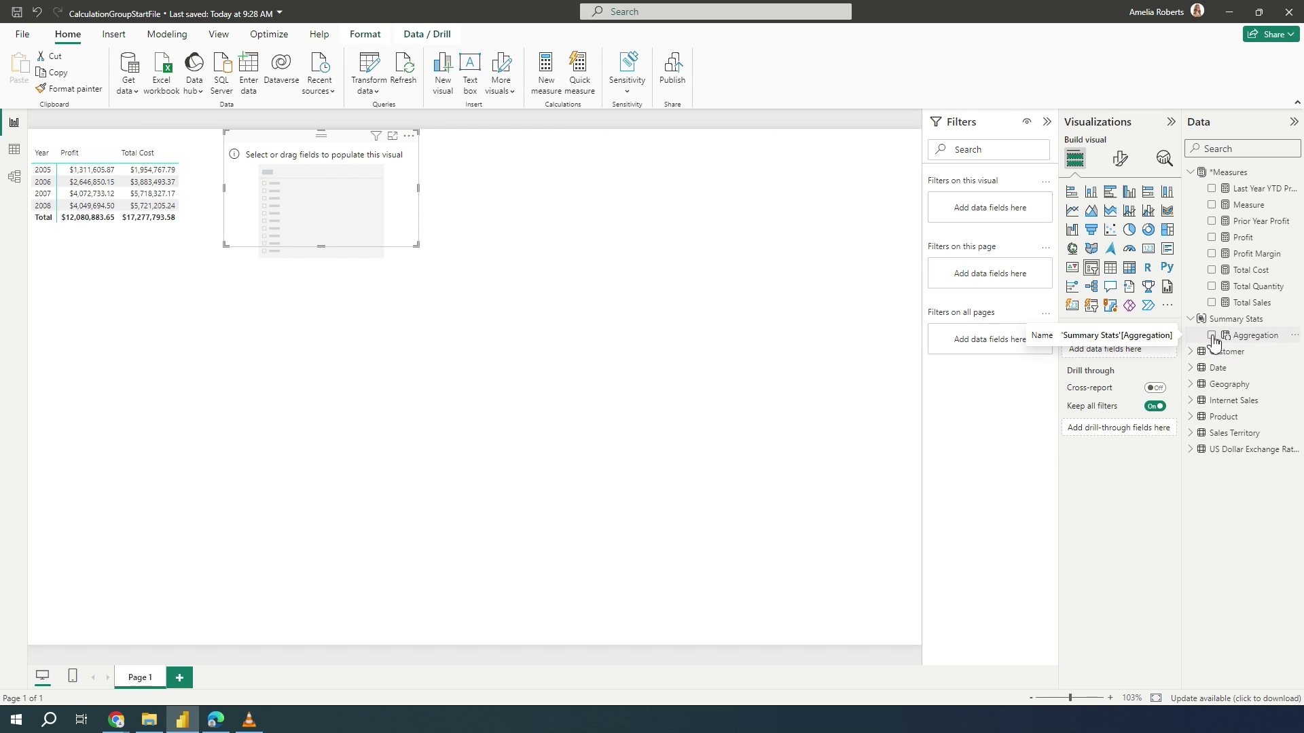
click(1212, 336)
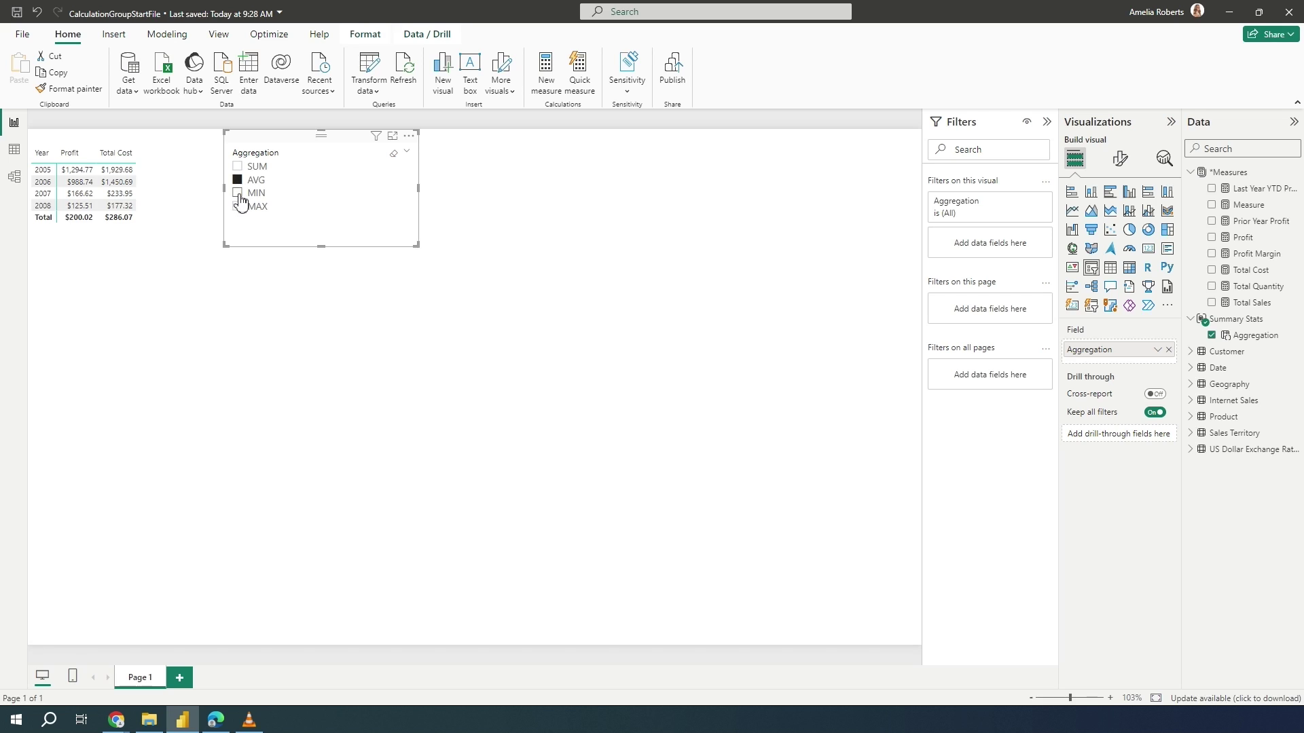
Step: Test the slicer with MIN, MAX, then MIN again, ending on AVG
click(241, 196)
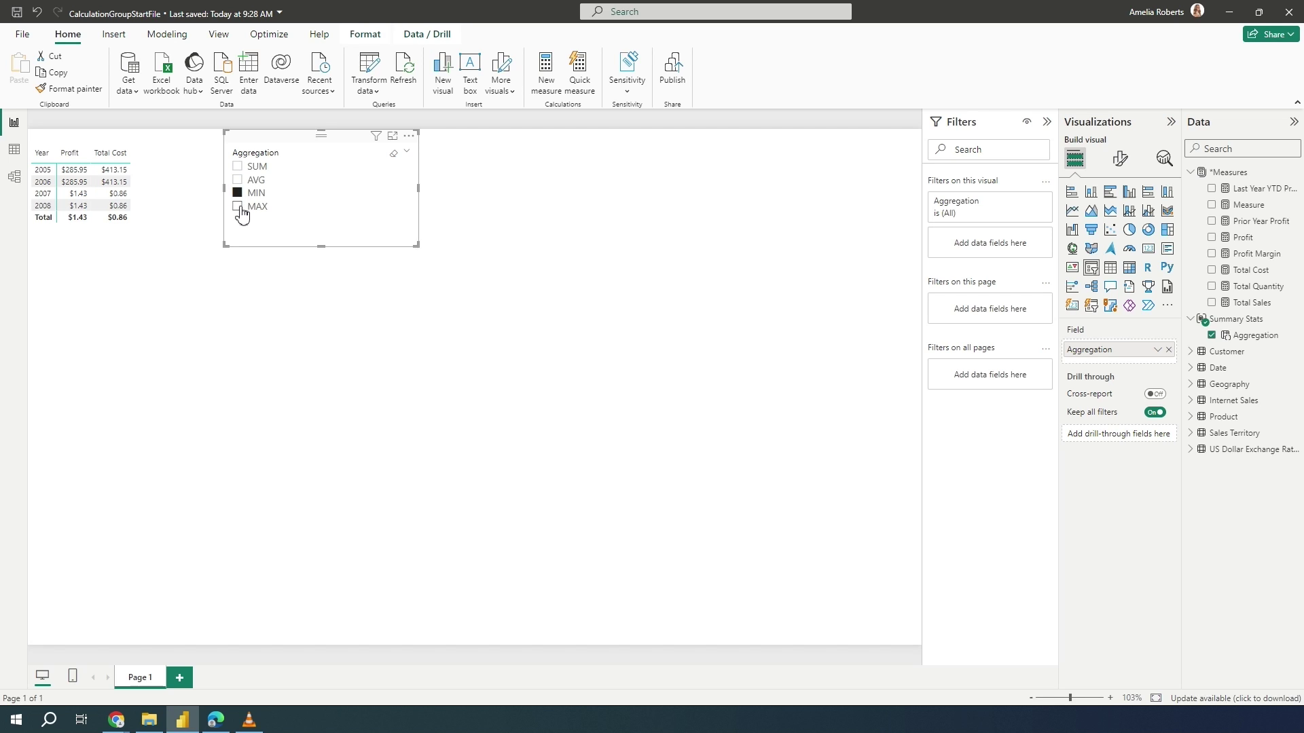
click(238, 208)
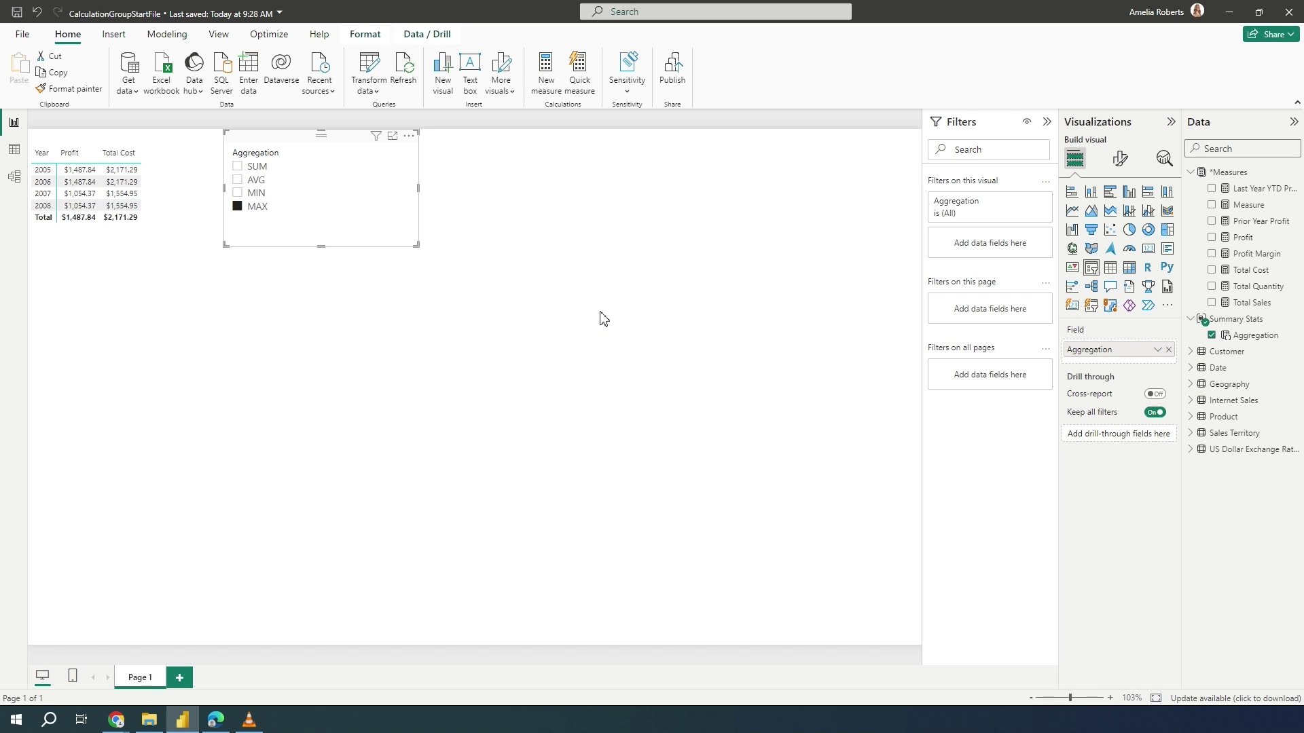
click(238, 193)
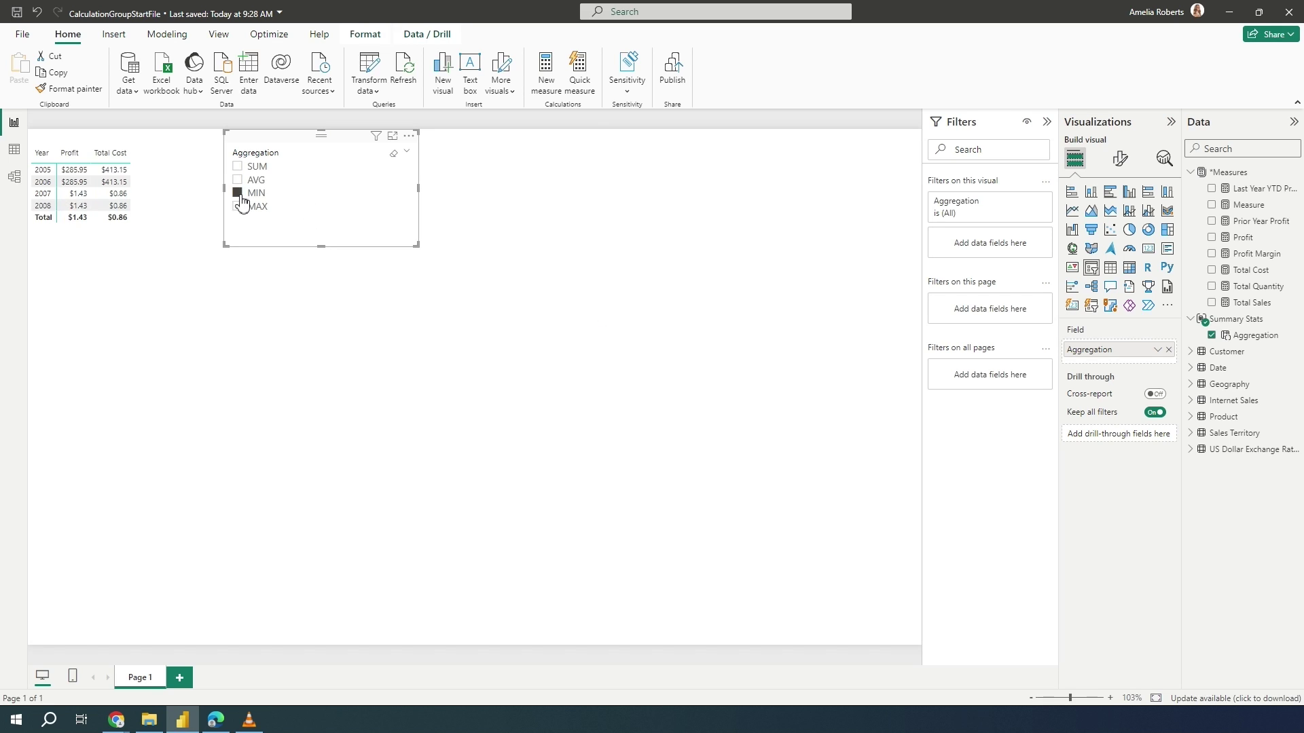
click(243, 181)
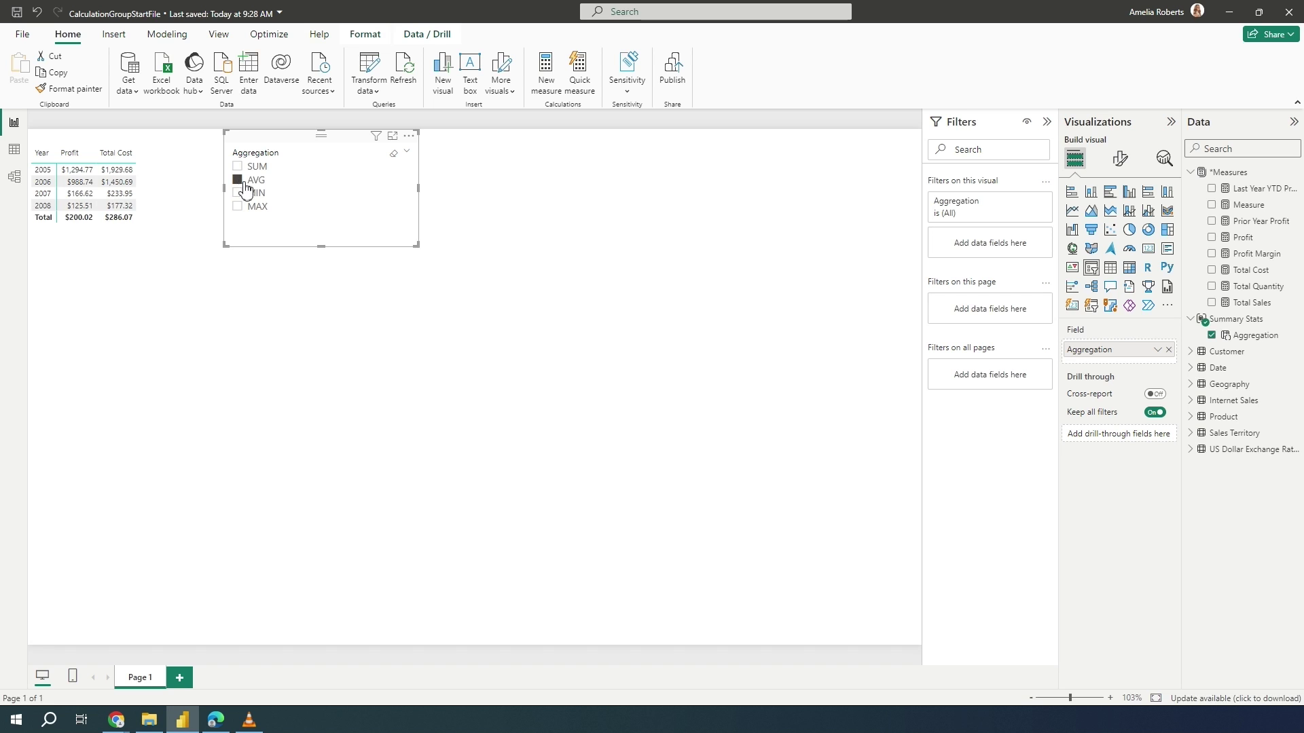